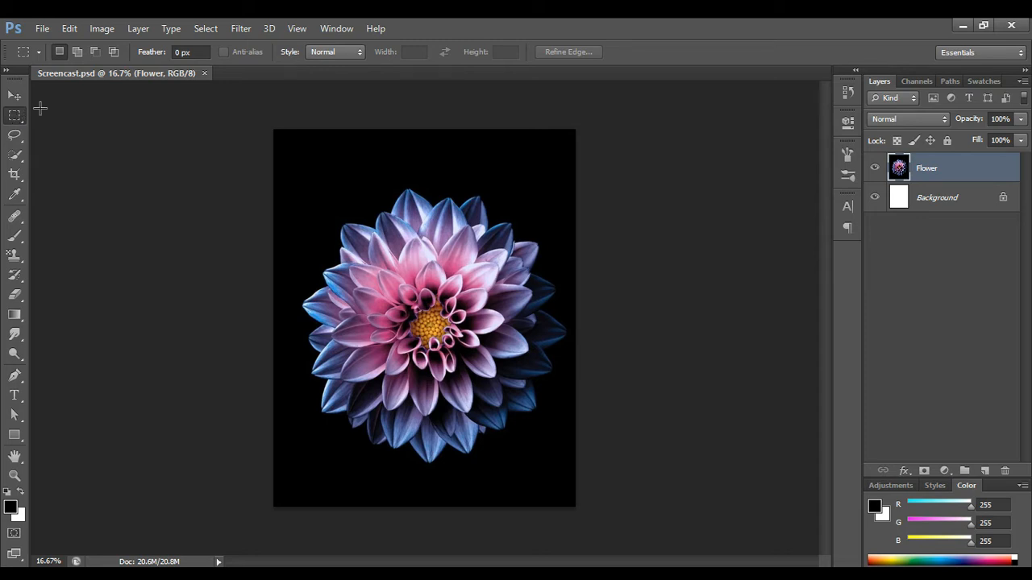
Delete a rectangular area from the upper-left corner of the Flower layer using the Rectangular Marquee, and clear the selection.
key("v")
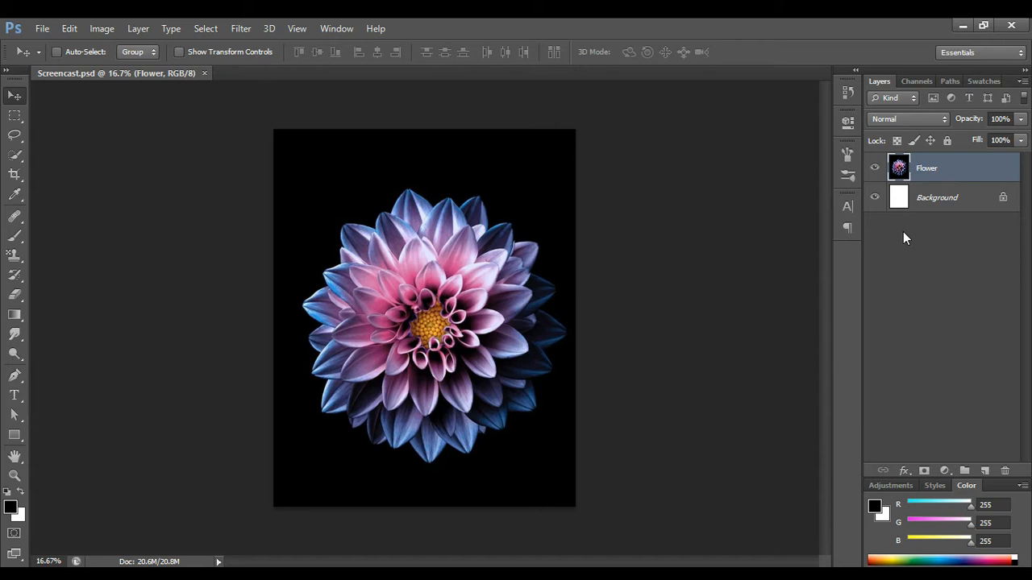
left_click(15, 116)
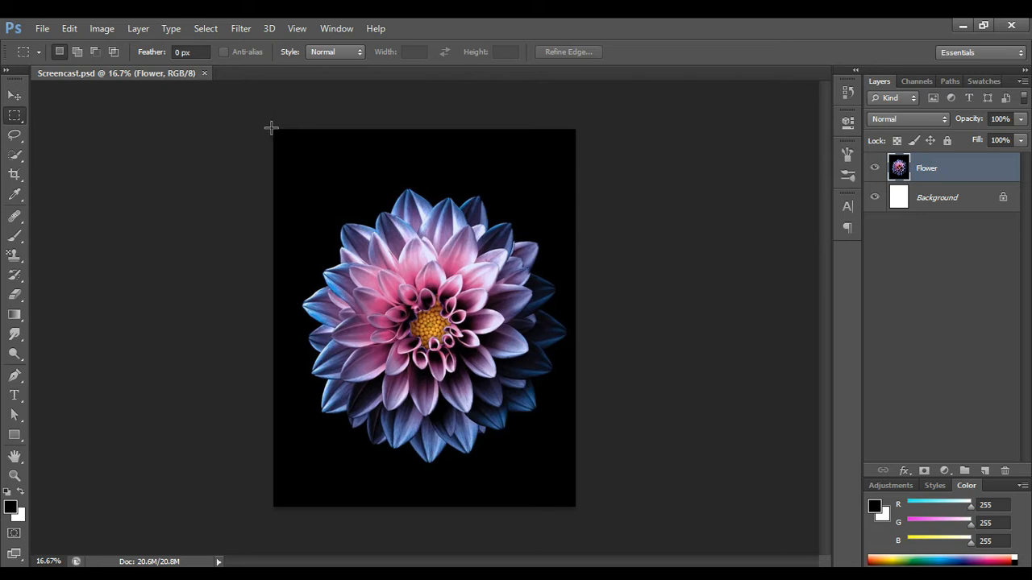
left_click_drag(269, 129, 424, 176)
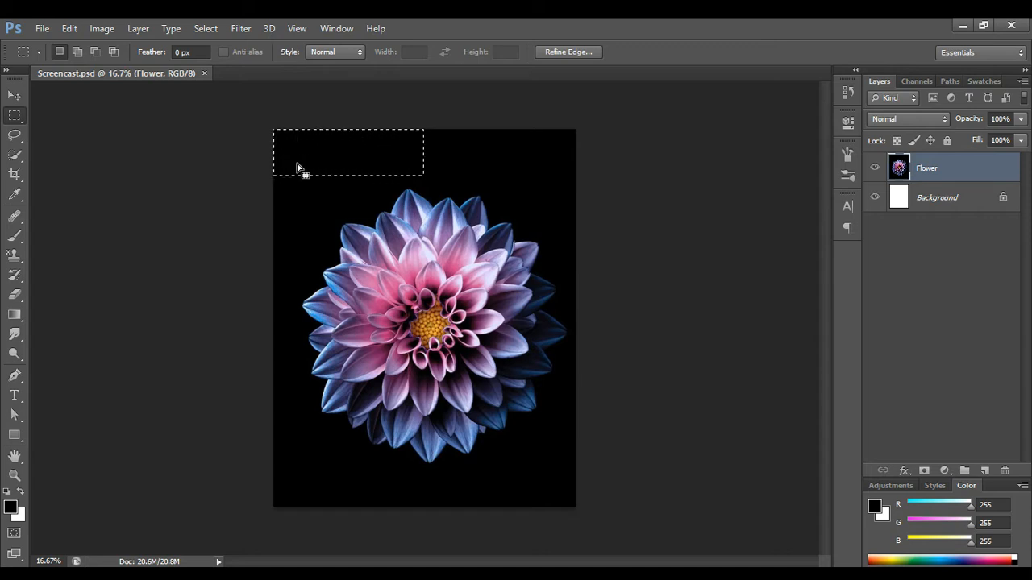
mouse_move(365, 154)
left_mouse_down()
mouse_move(518, 153)
mouse_move(363, 158)
left_mouse_up()
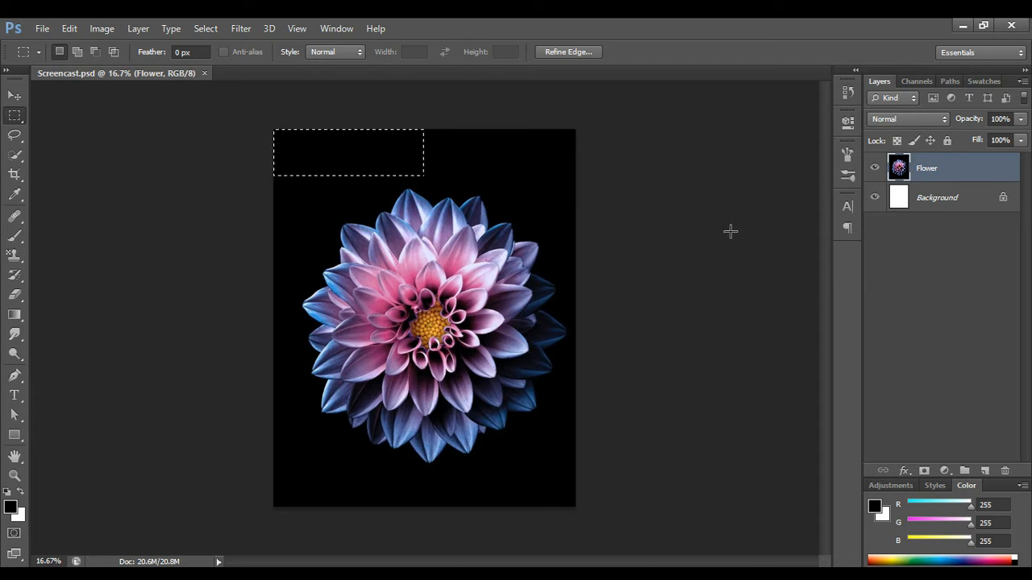
key("Delete")
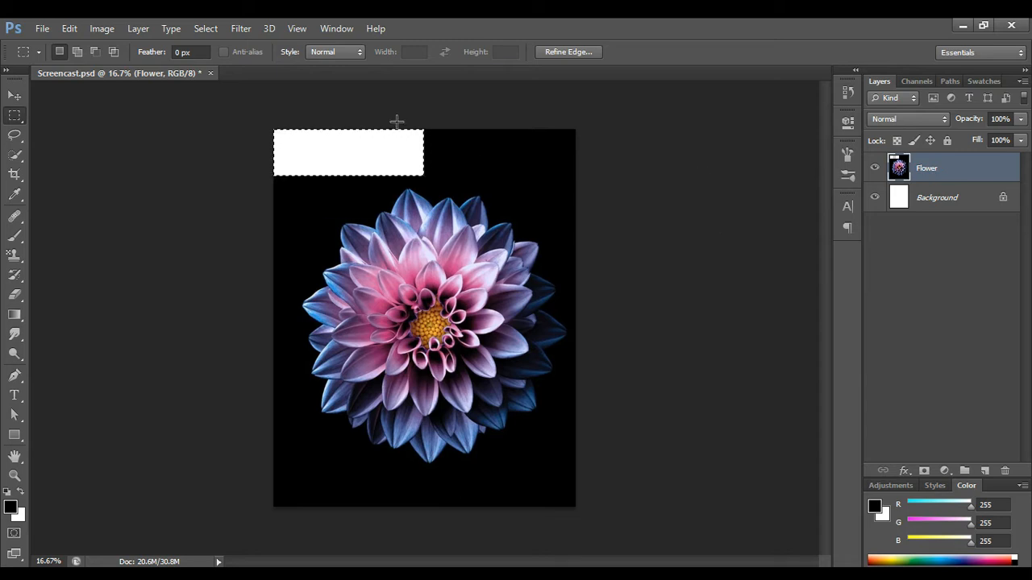
left_click_drag(426, 129, 577, 173)
key("ctrl+d")
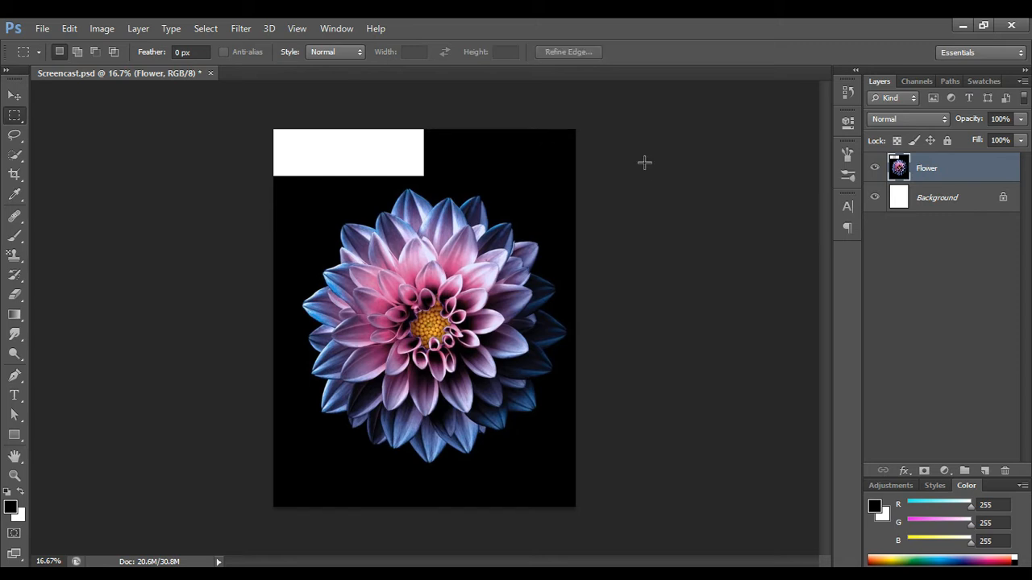
Try an Elliptical Marquee selection around the centre of the flower, and clear it.
left_click(15, 118)
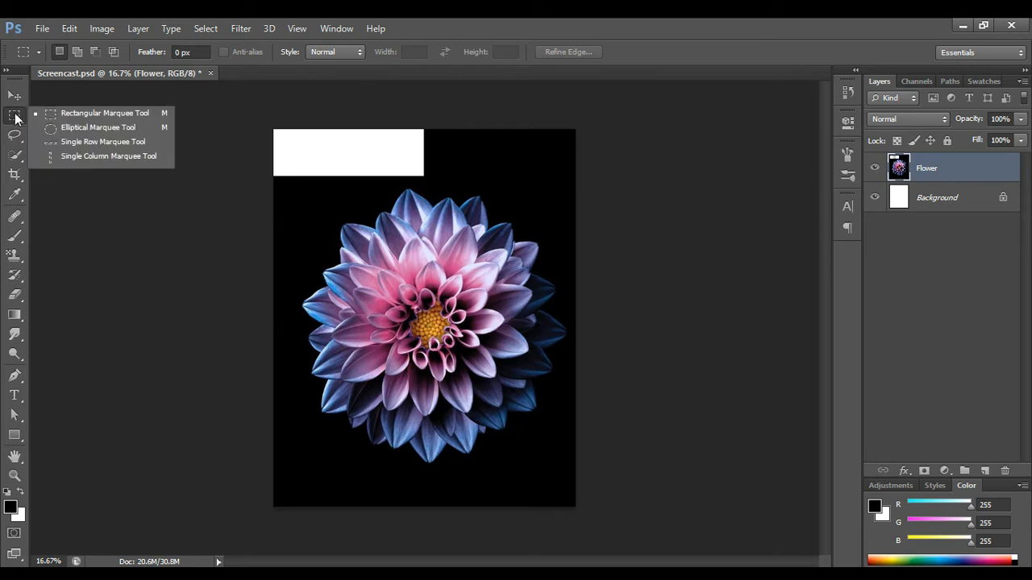
left_click(107, 128)
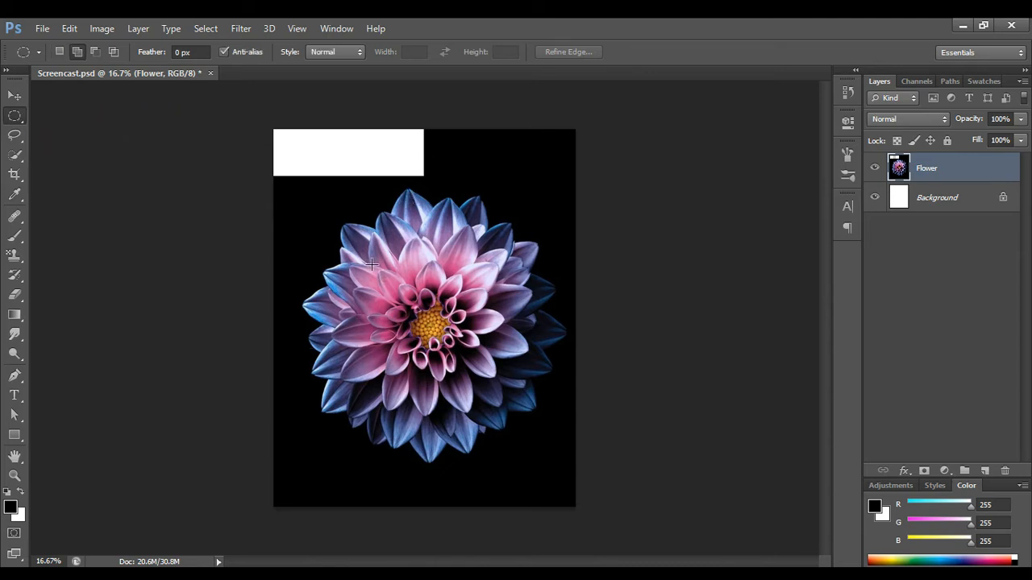
left_click_drag(367, 254, 515, 415)
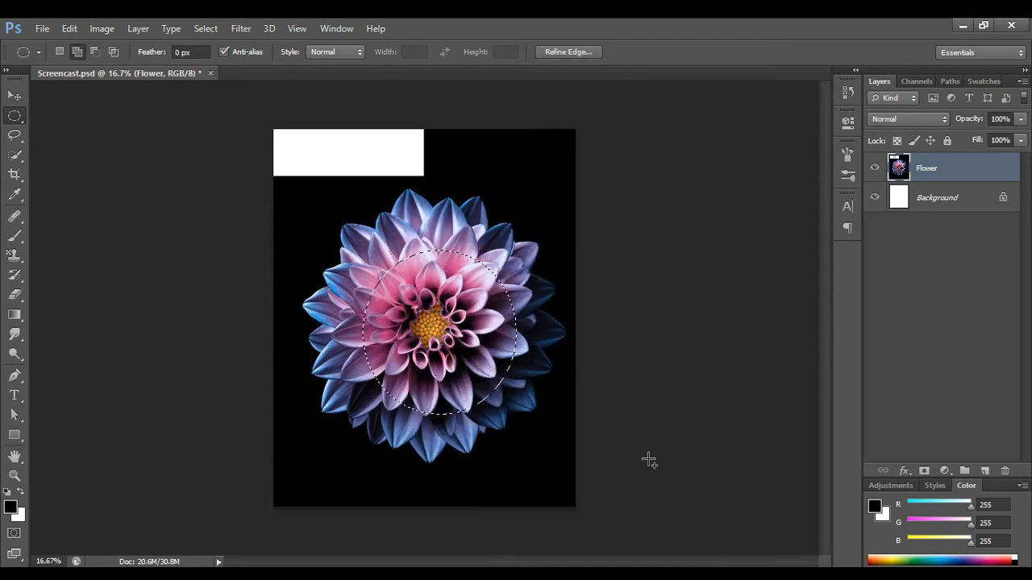
left_click_drag(455, 363, 408, 292)
key("ctrl+d")
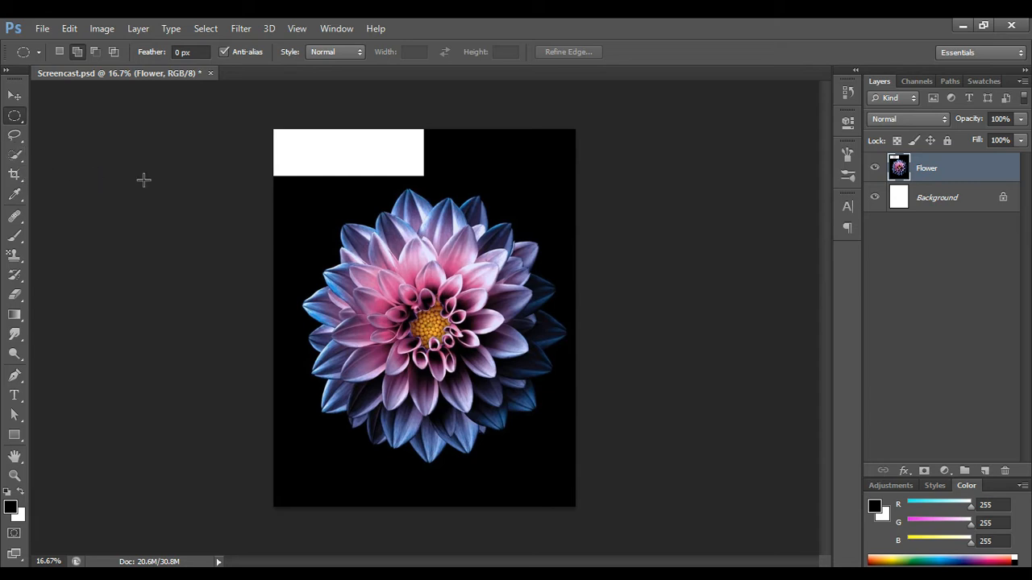
Try selecting the black background with the Magic Wand at a tolerance of 32, and deselect it.
key("w")
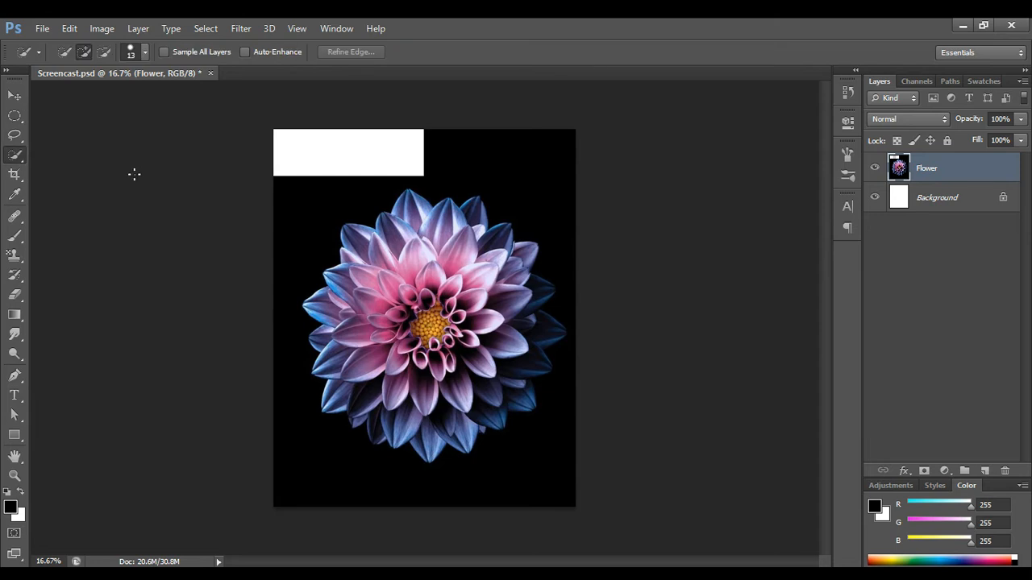
left_click(16, 158)
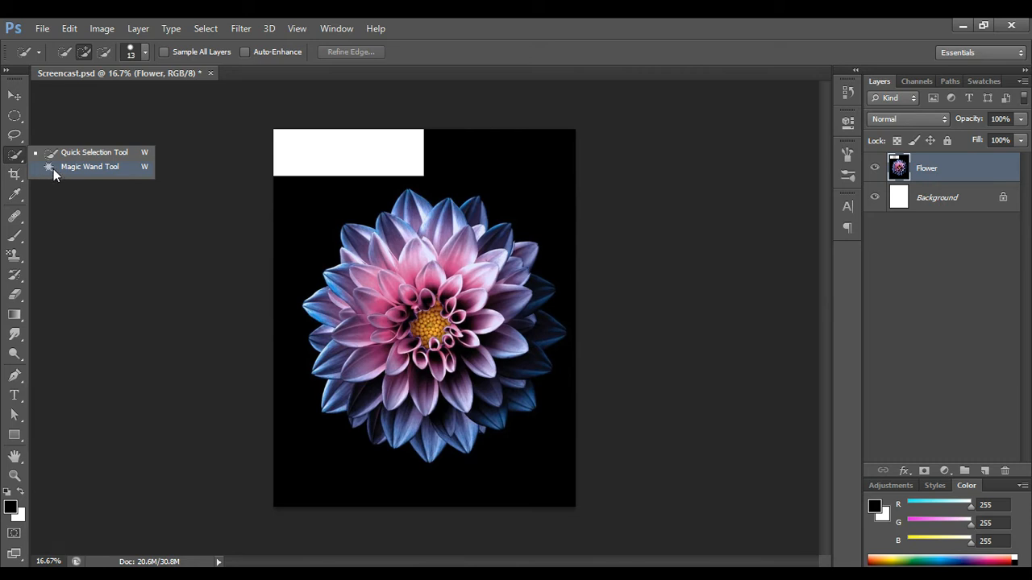
left_click(79, 168)
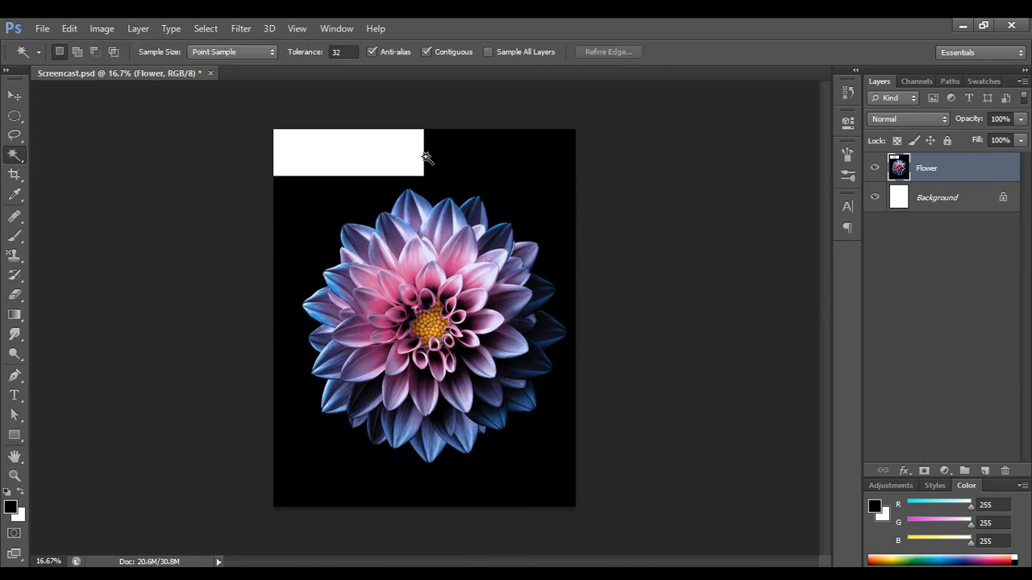
left_click(537, 153)
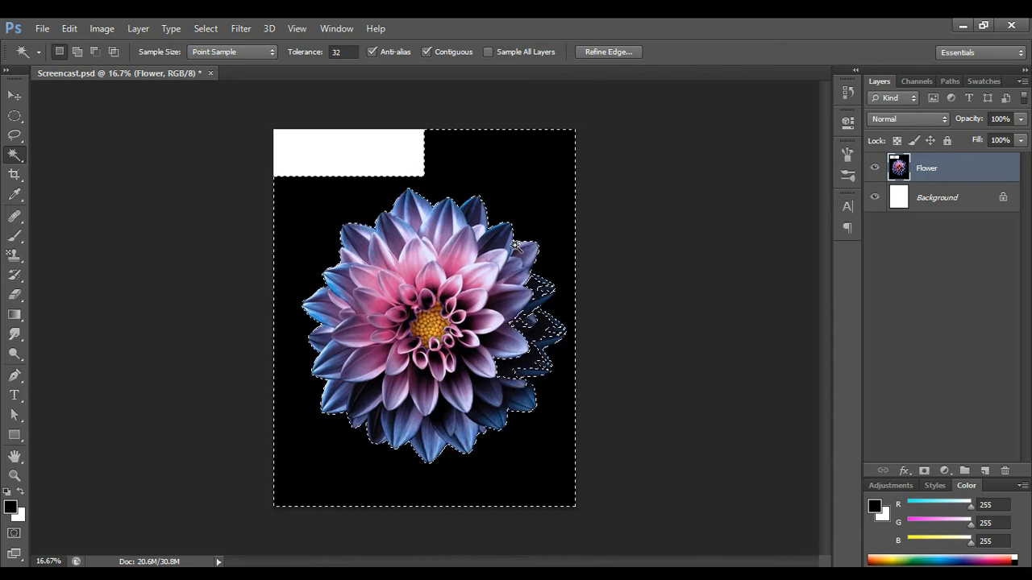
key("ctrl+d")
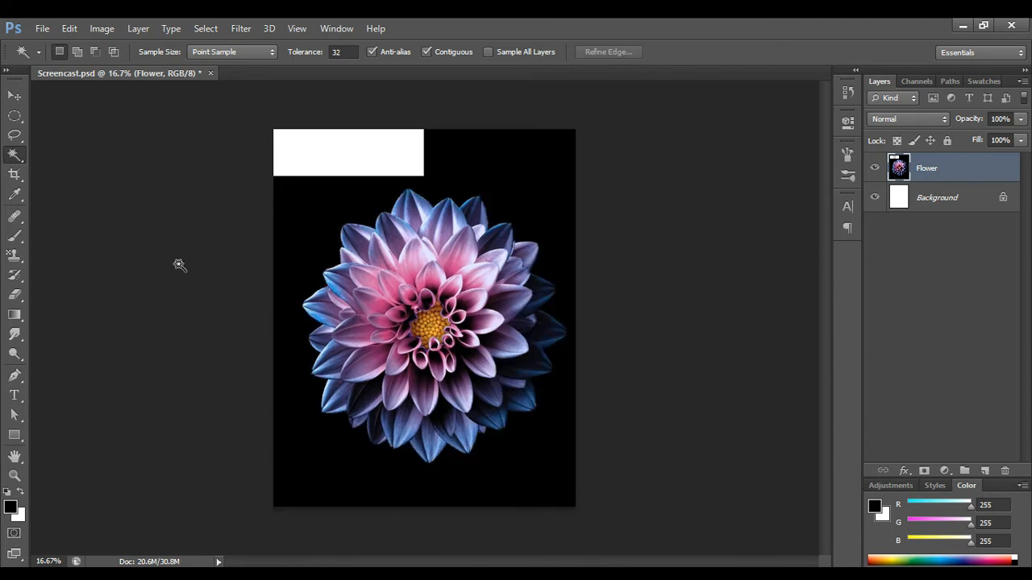
Try deleting the black background through a Magic Wand selection, undo the deletion and deselect.
left_click(318, 188)
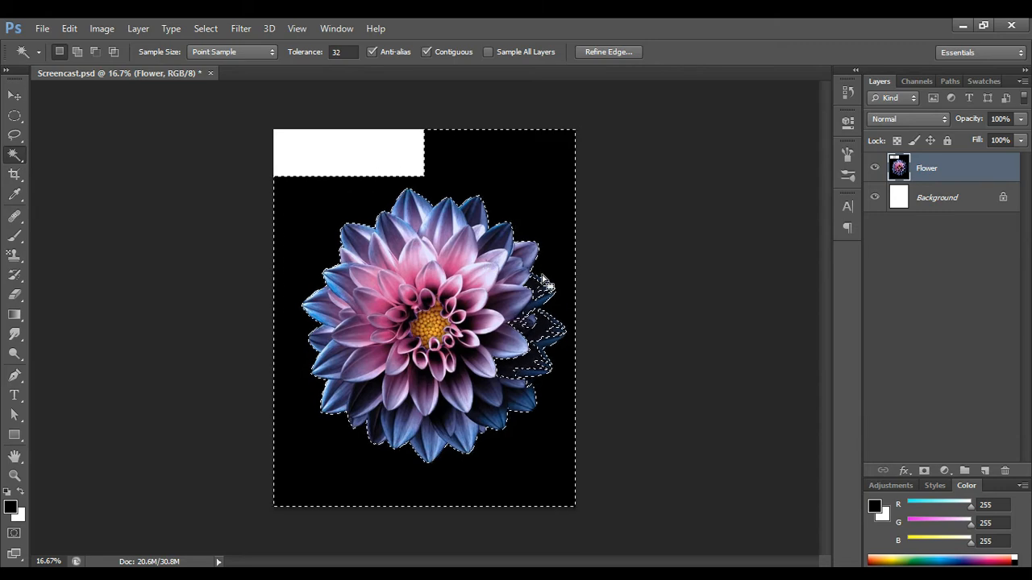
key("Delete")
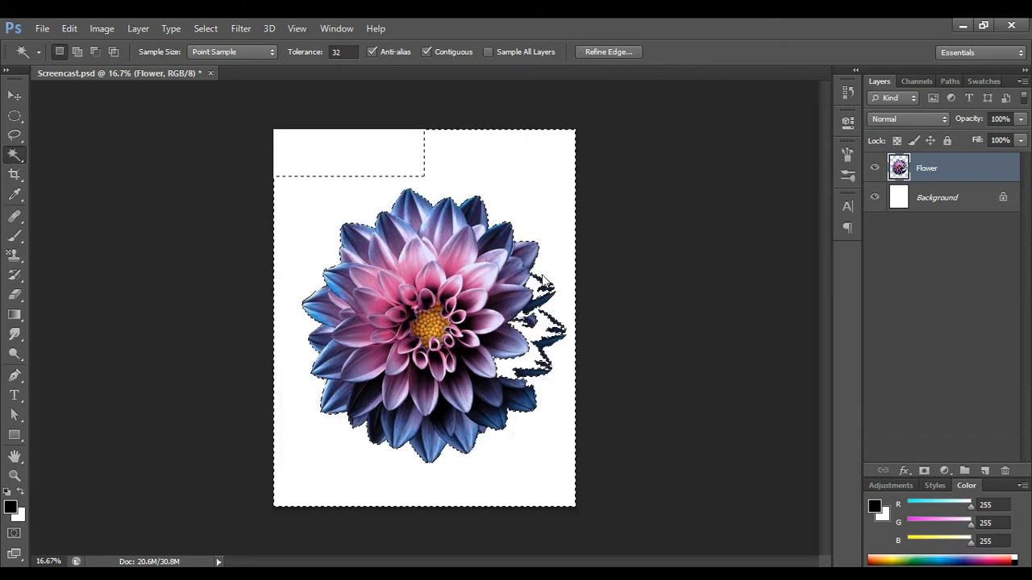
key("ctrl+z")
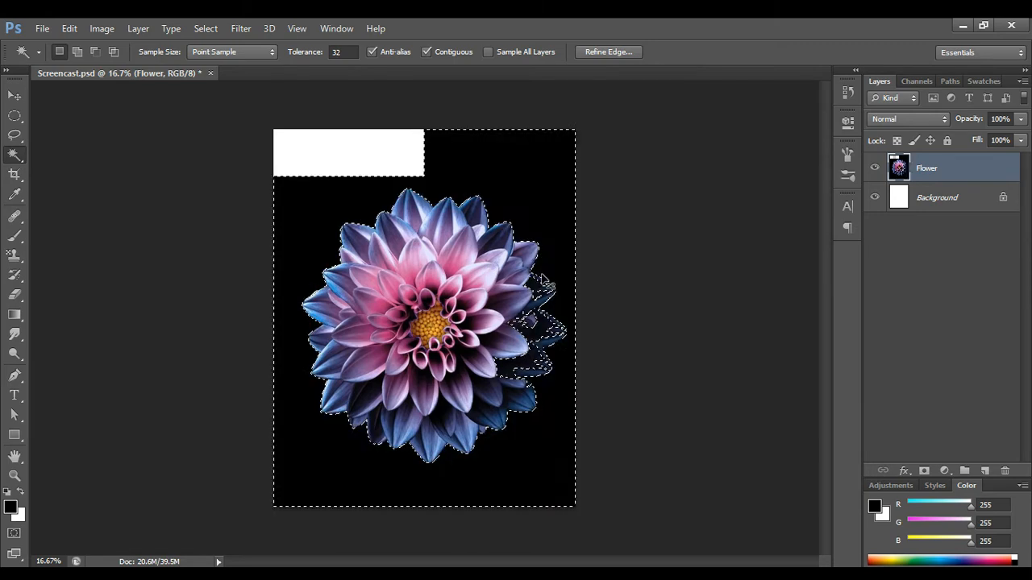
key("ctrl+d")
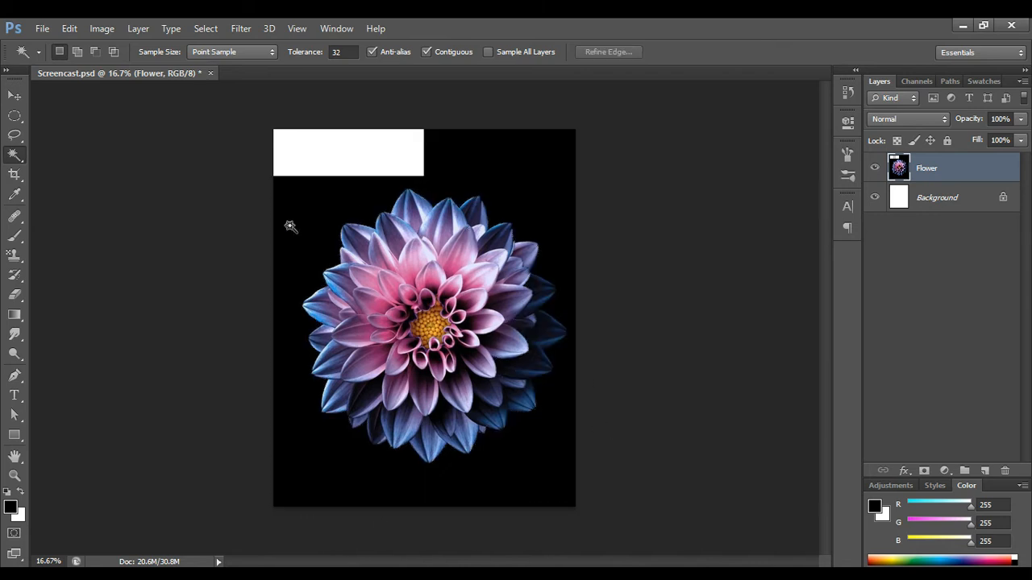
Select the black background around the flower with the Quick Selection tool, subtracting and re-adding the area below its lower-right petals.
left_click(14, 154)
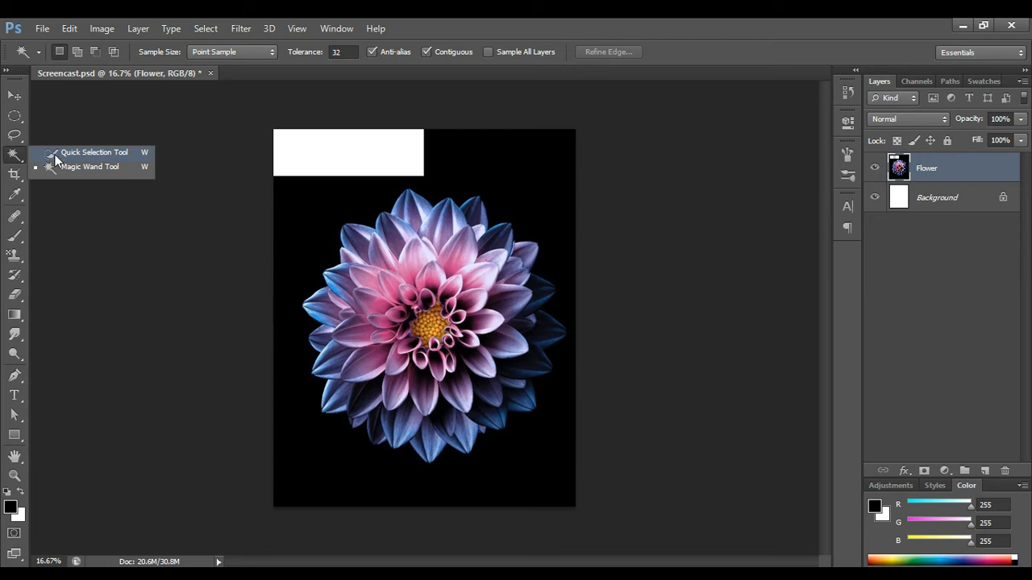
left_click(89, 152)
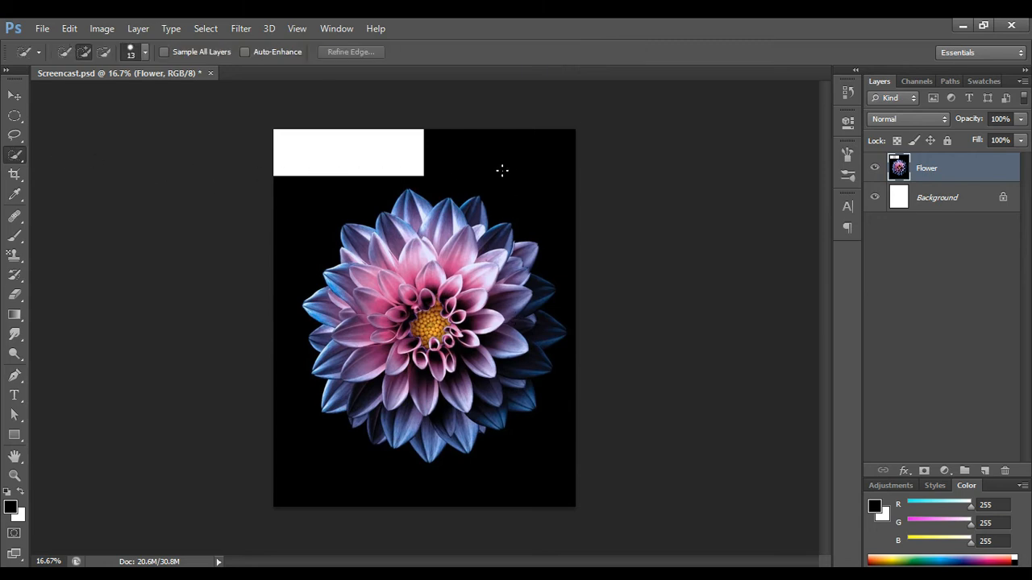
mouse_move(431, 164)
left_mouse_down()
mouse_move(492, 147)
mouse_move(535, 160)
left_mouse_up()
left_click_drag(557, 397, 534, 476)
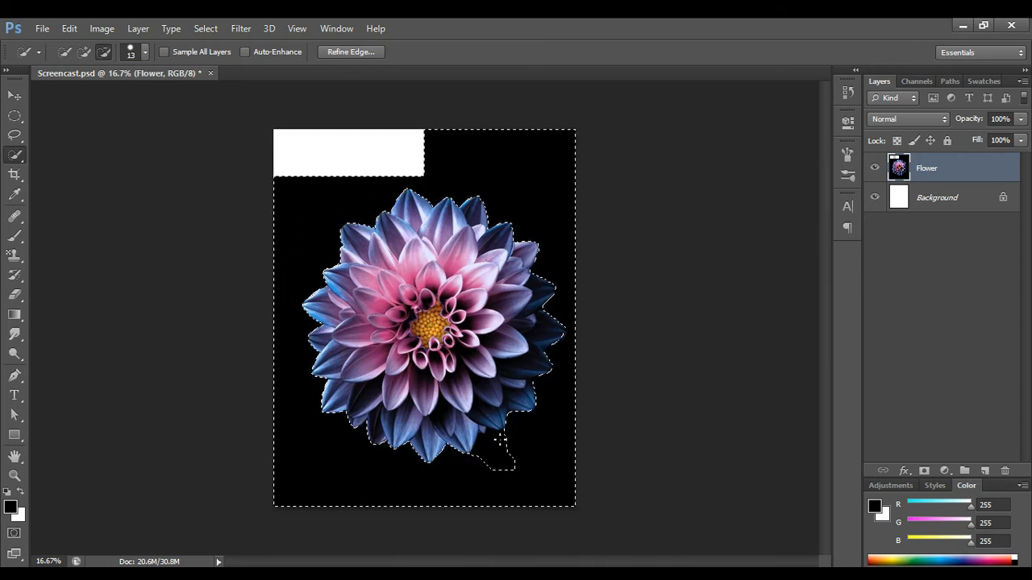
left_click(84, 51)
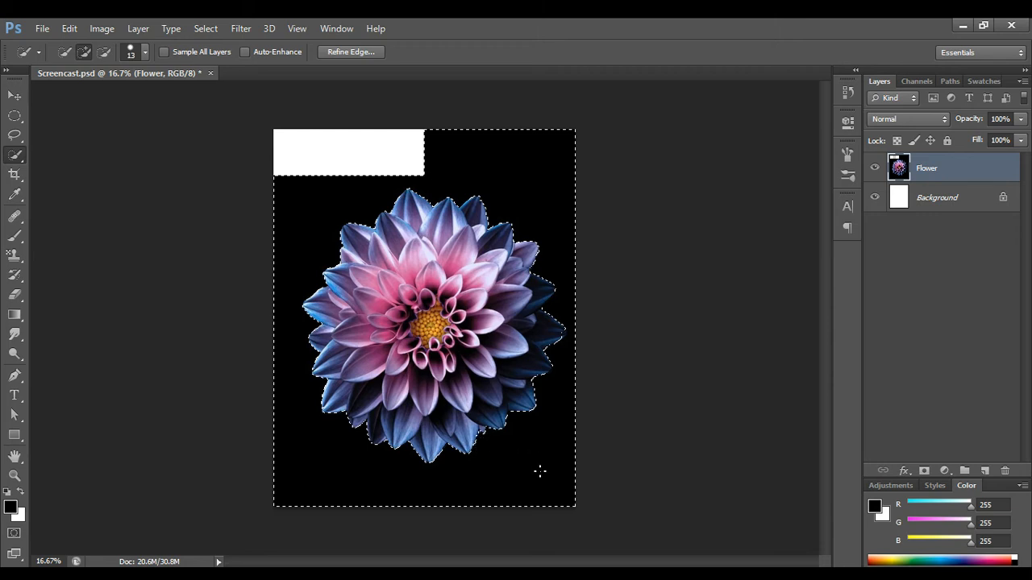
Set the Quick Selection brush size to 14 px and clear the background selection.
left_click(146, 52)
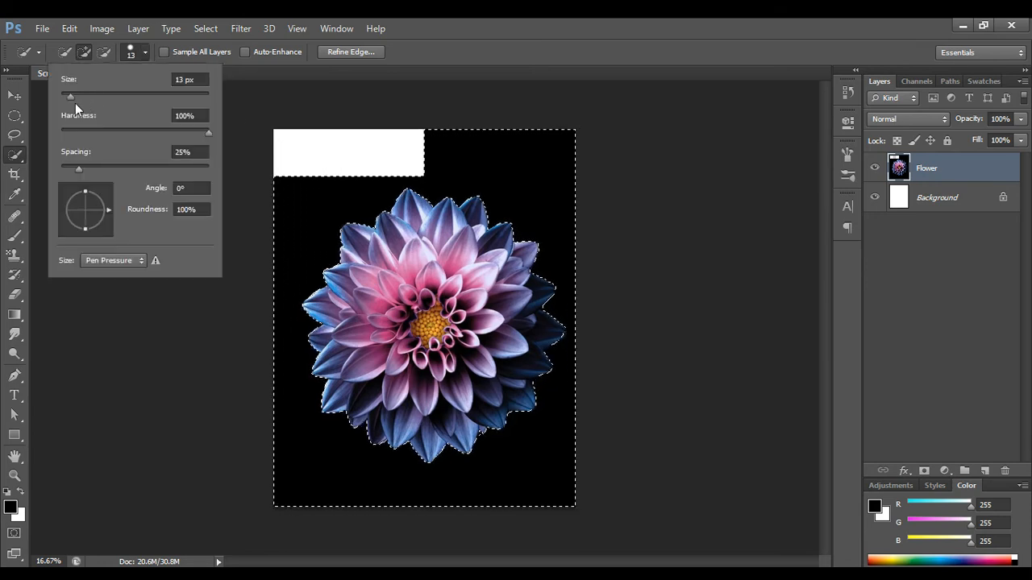
left_click_drag(67, 95, 78, 115)
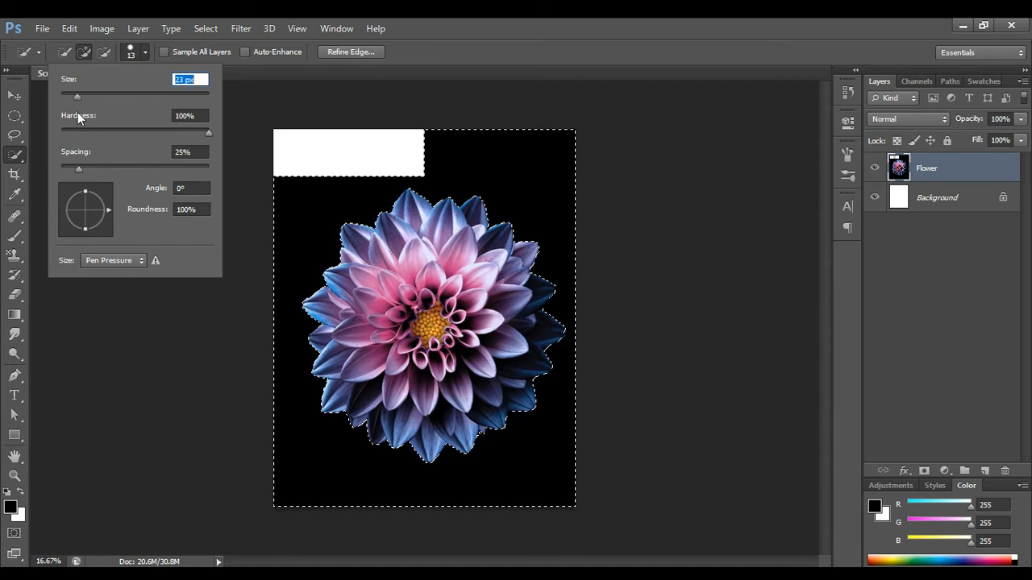
left_click(145, 54)
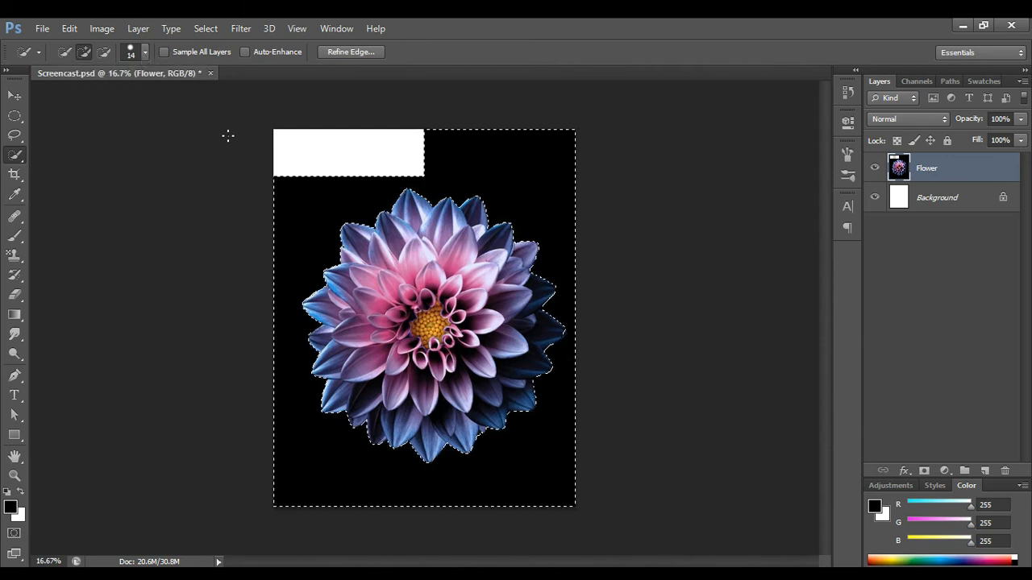
key("ctrl+d")
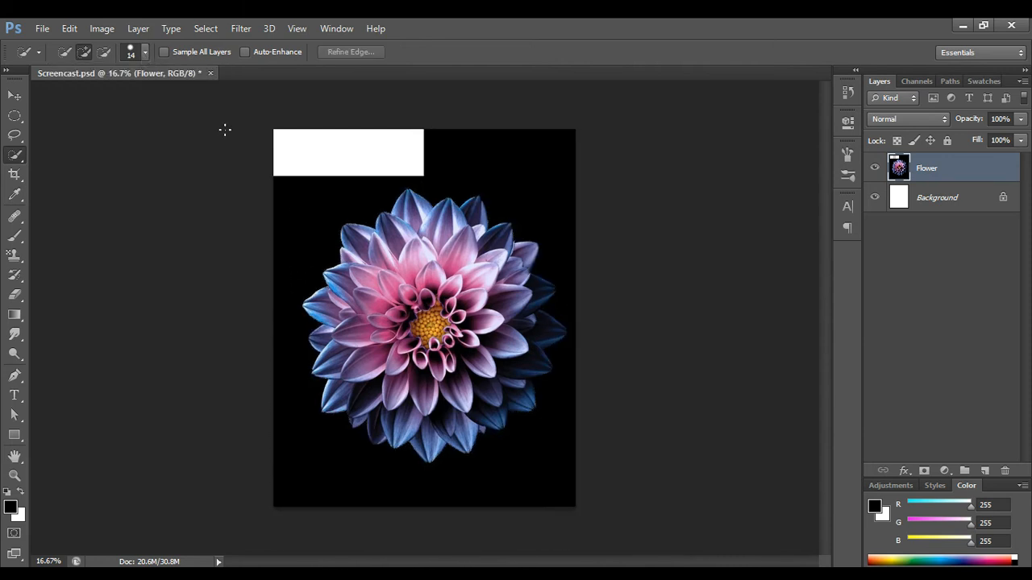
Select the black background with the Magic Wand, subtract the dark right-hand petals with the Quick Selection tool, and deselect.
right_click(16, 157)
left_click(48, 168)
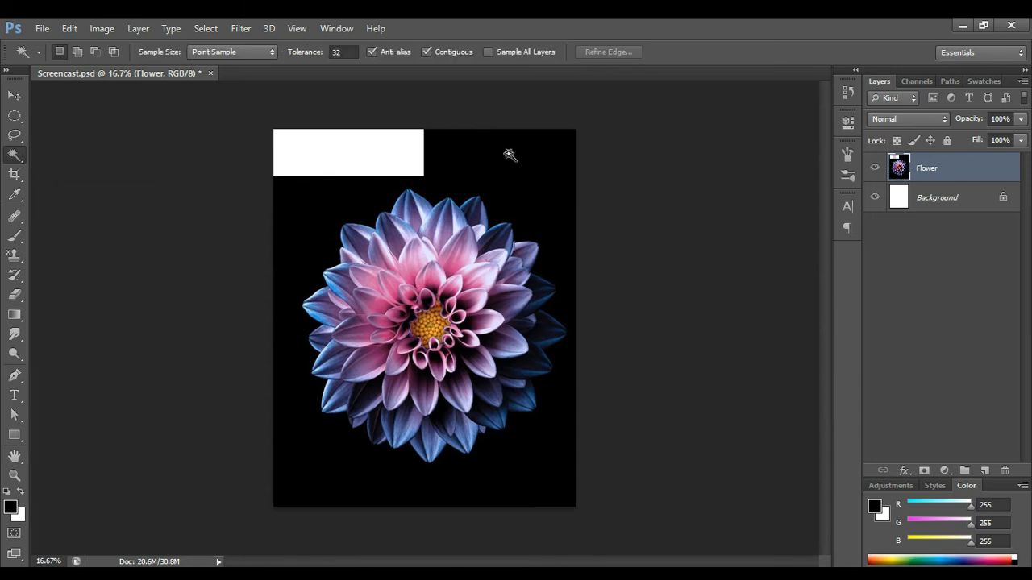
left_click(509, 154)
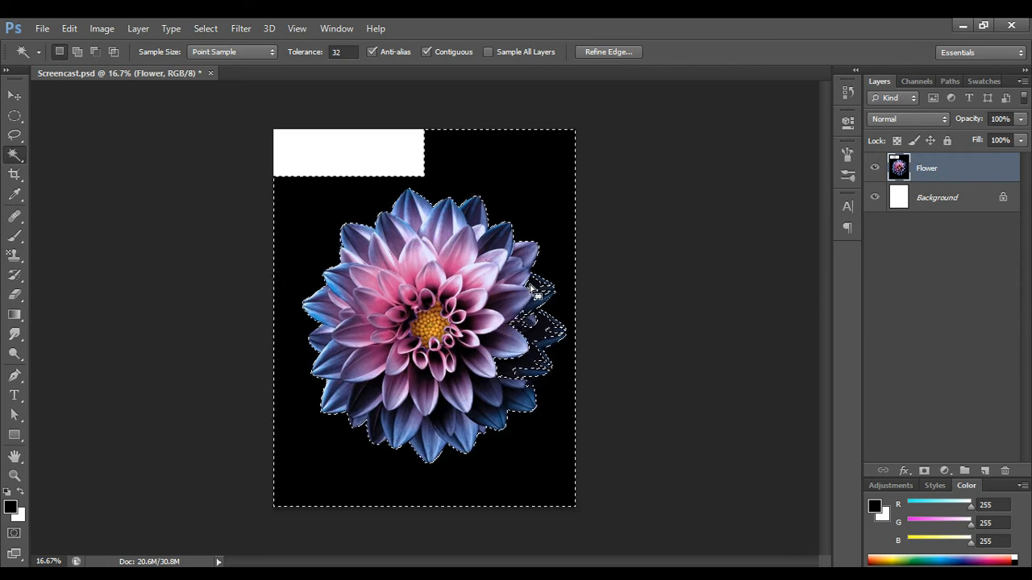
right_click(16, 155)
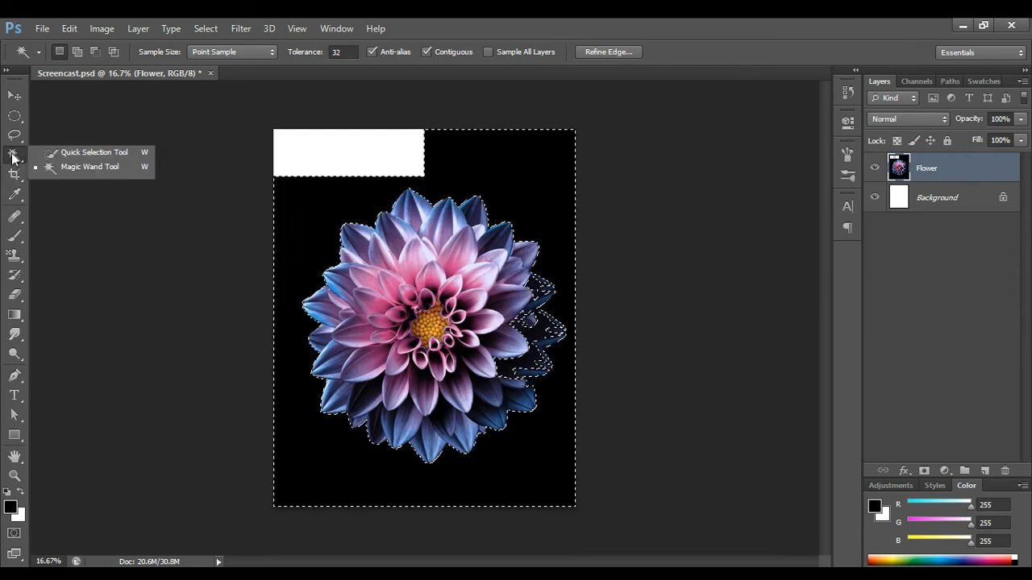
left_click(93, 153)
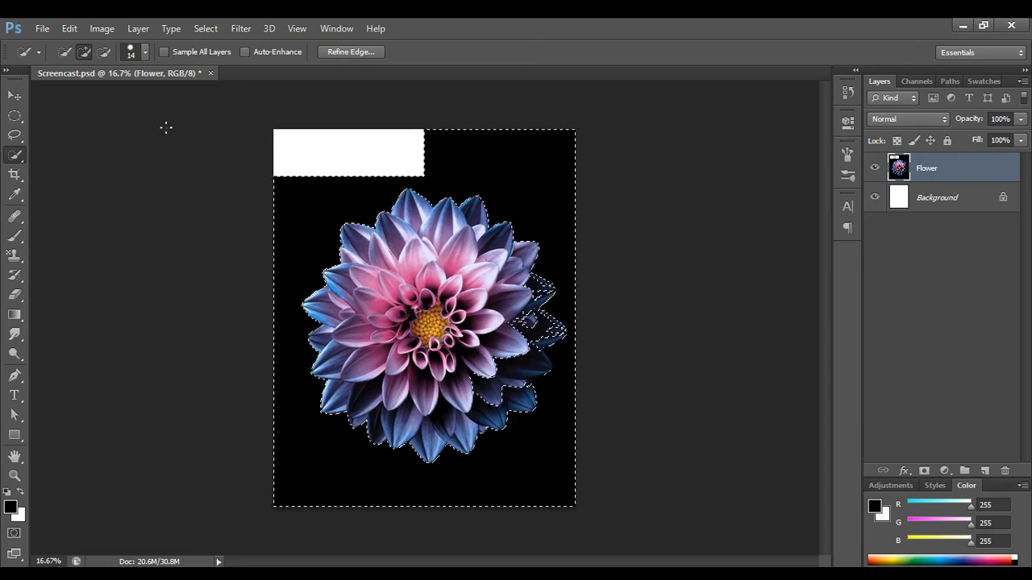
left_click(103, 51)
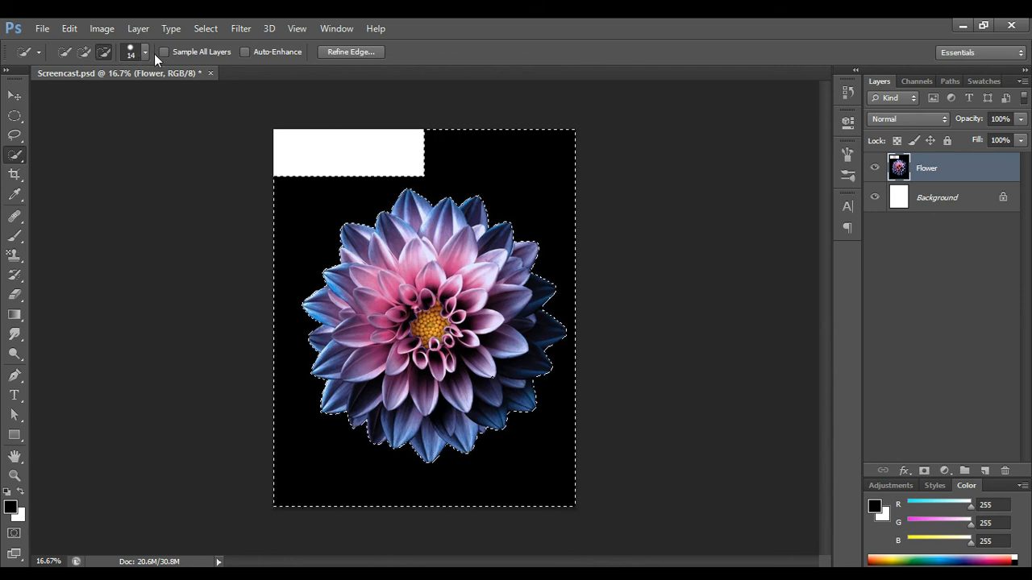
key("ctrl+d")
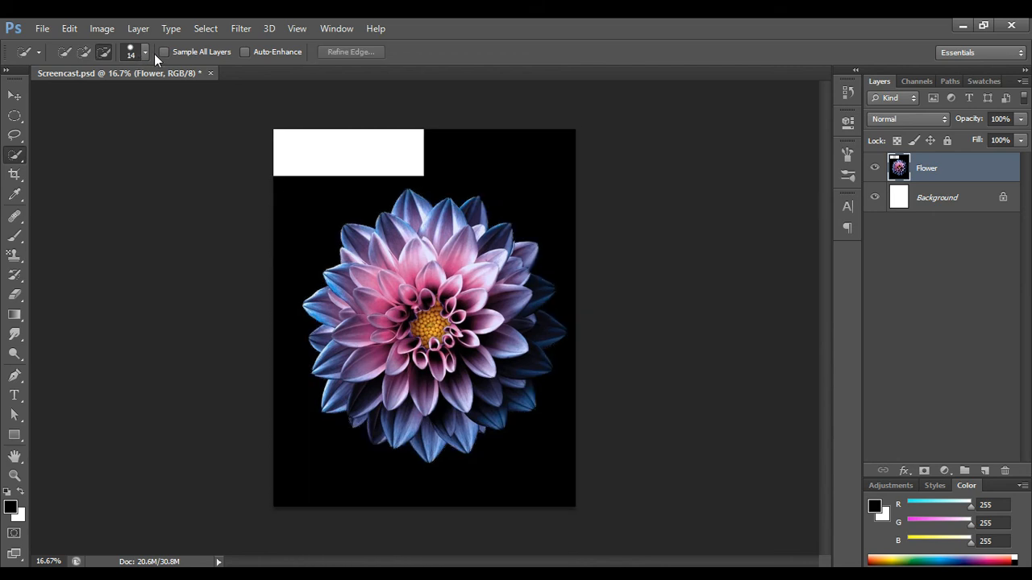
Draw a freehand Lasso selection in the black area above the flower, to the right of the white rectangle, and clear it.
left_click(8, 140)
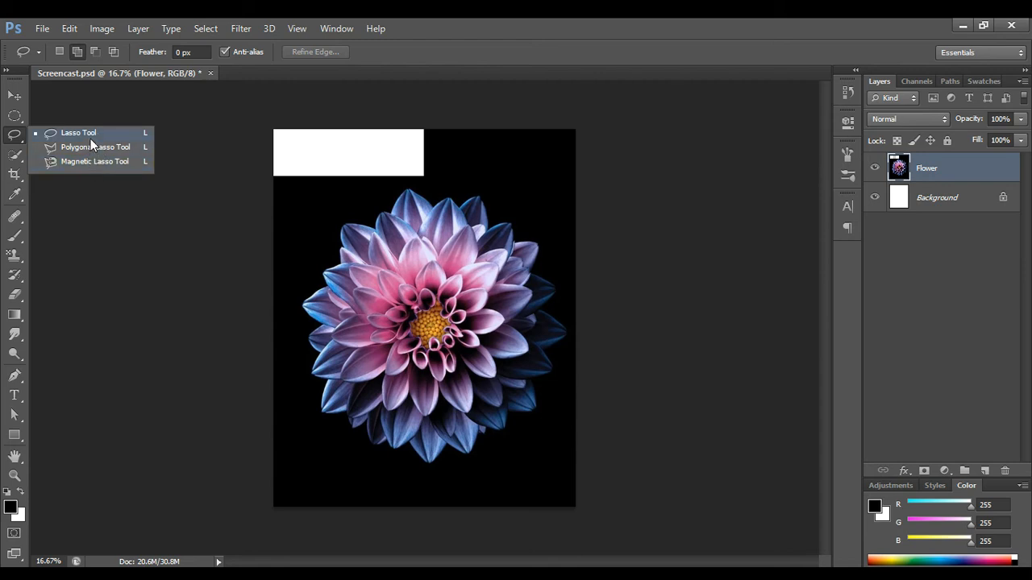
left_click(91, 134)
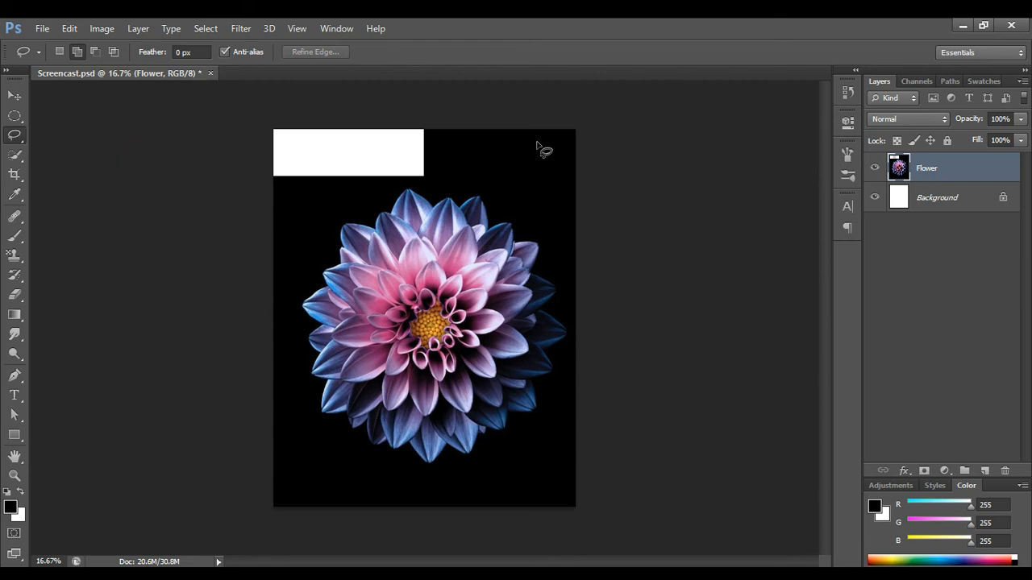
mouse_move(539, 139)
left_mouse_down()
mouse_move(505, 135)
mouse_move(475, 165)
mouse_move(485, 191)
mouse_move(524, 208)
mouse_move(540, 199)
mouse_move(538, 139)
left_mouse_up()
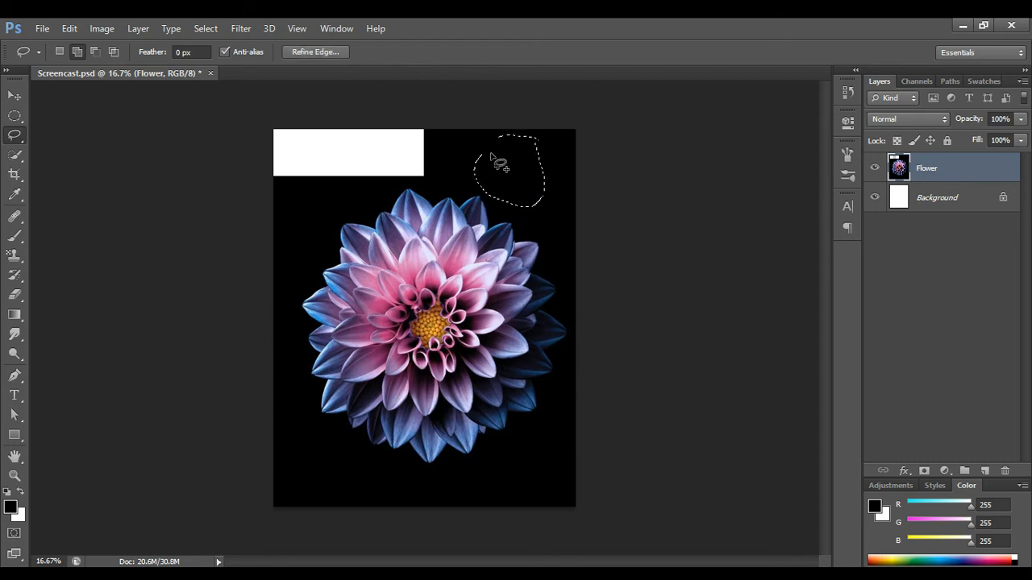
left_click(502, 208)
Draw a closed Polygonal Lasso selection along the white rectangle's right and lower edges and across the black area beside the flower, and deselect.
left_click(13, 135)
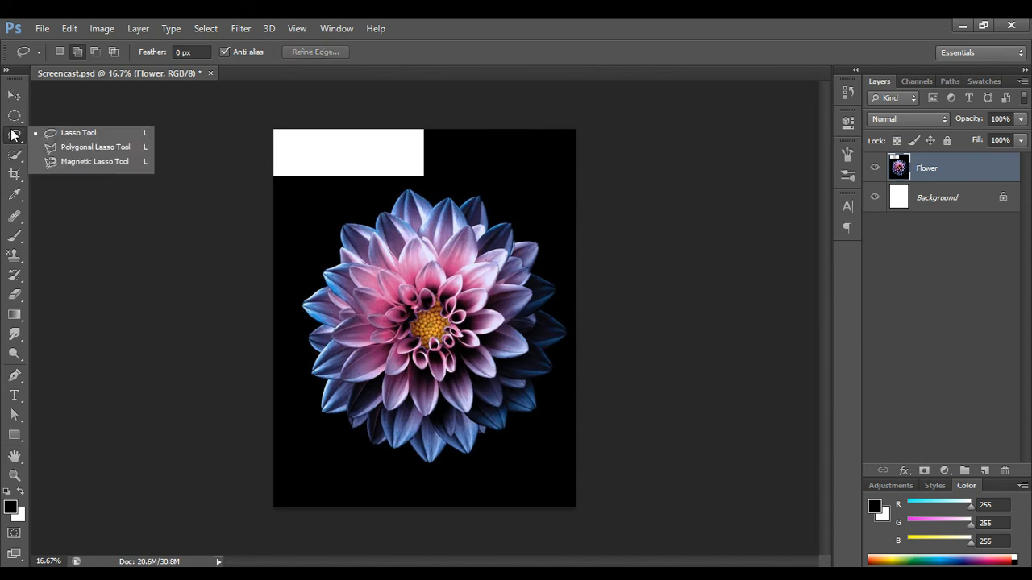
left_click(110, 149)
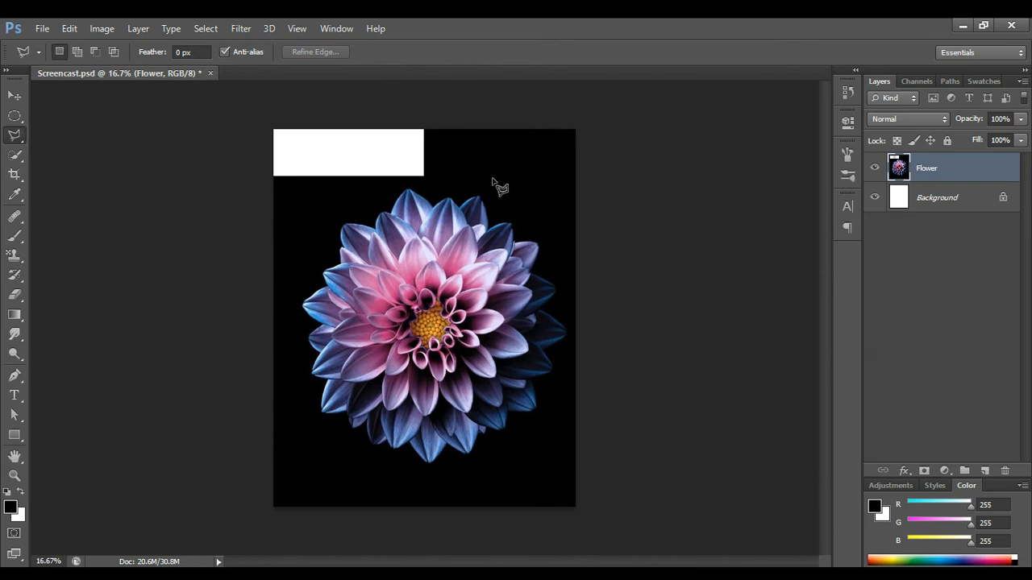
left_click(520, 146)
left_click(425, 131)
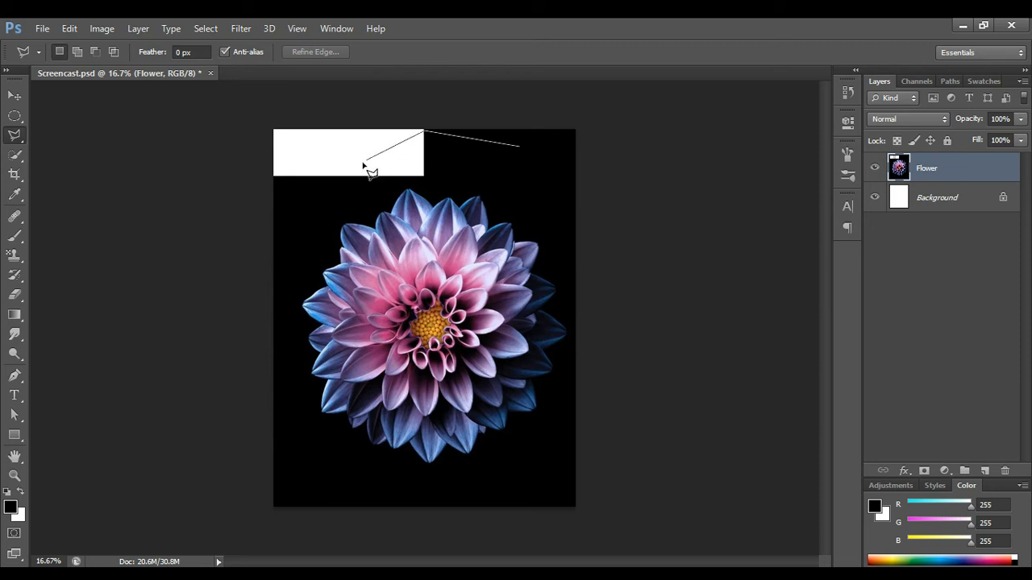
left_click(425, 175)
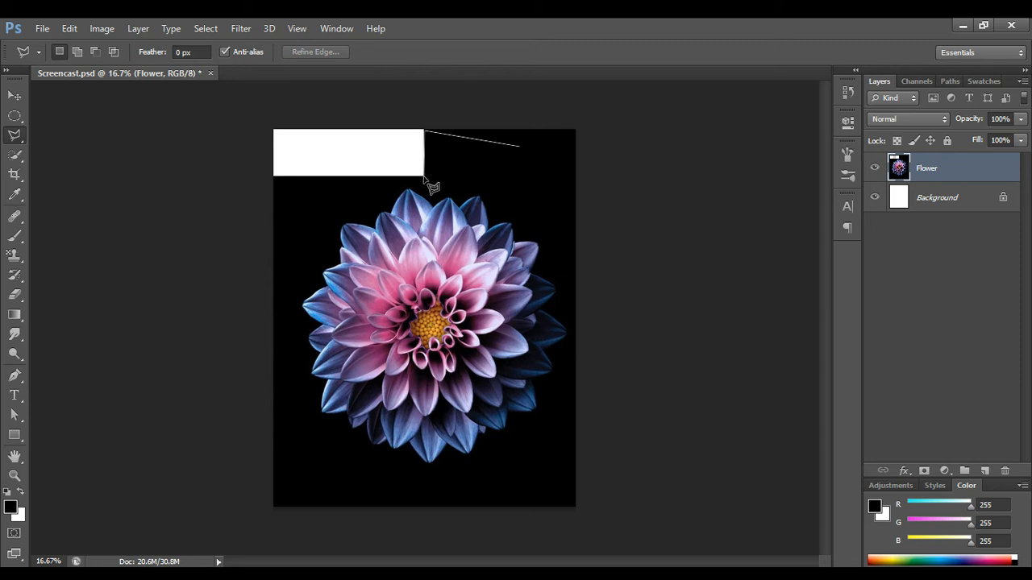
left_click(274, 176)
left_click(325, 227)
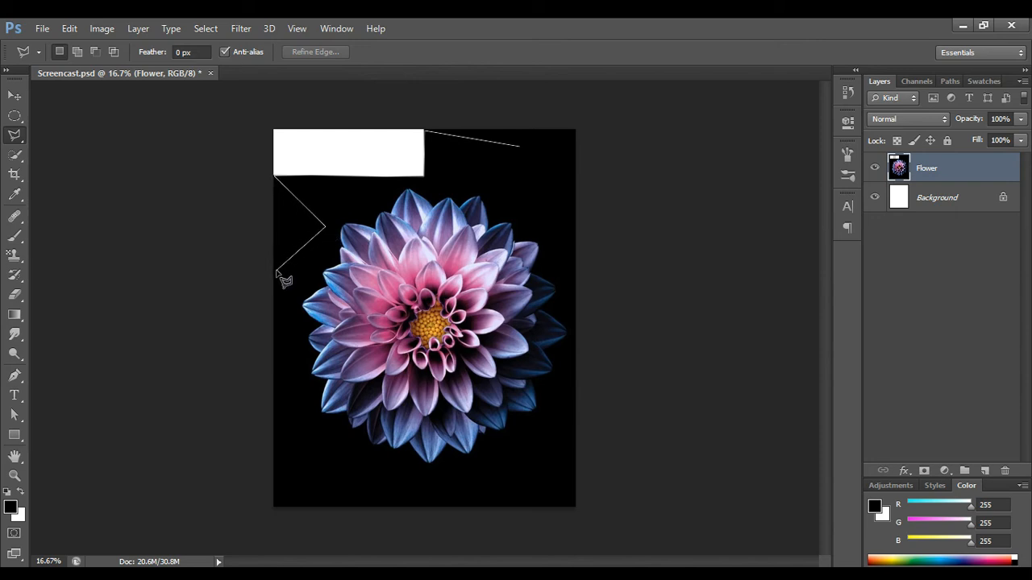
left_click(275, 278)
left_click(419, 178)
left_click(521, 149)
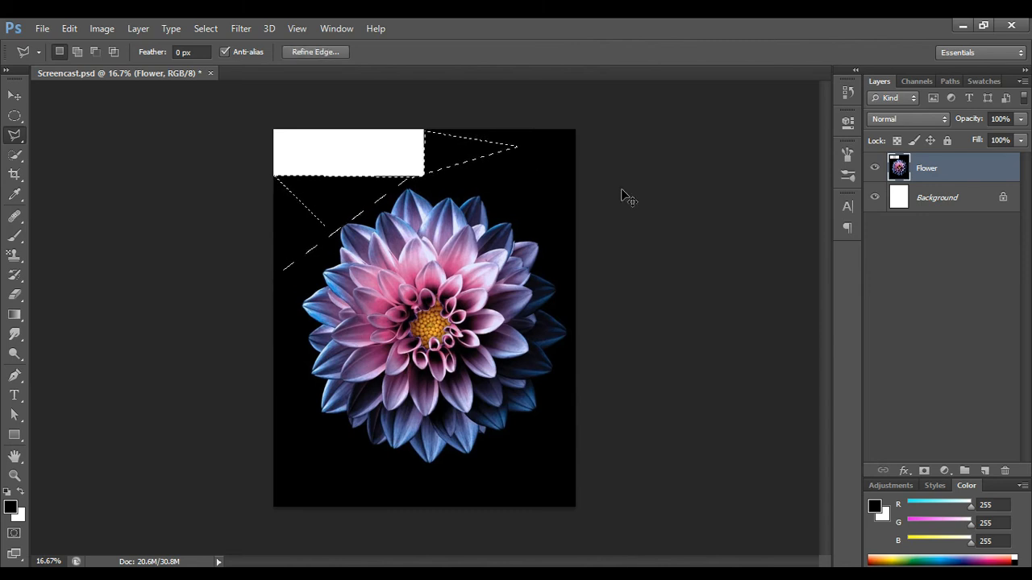
key("ctrl+d")
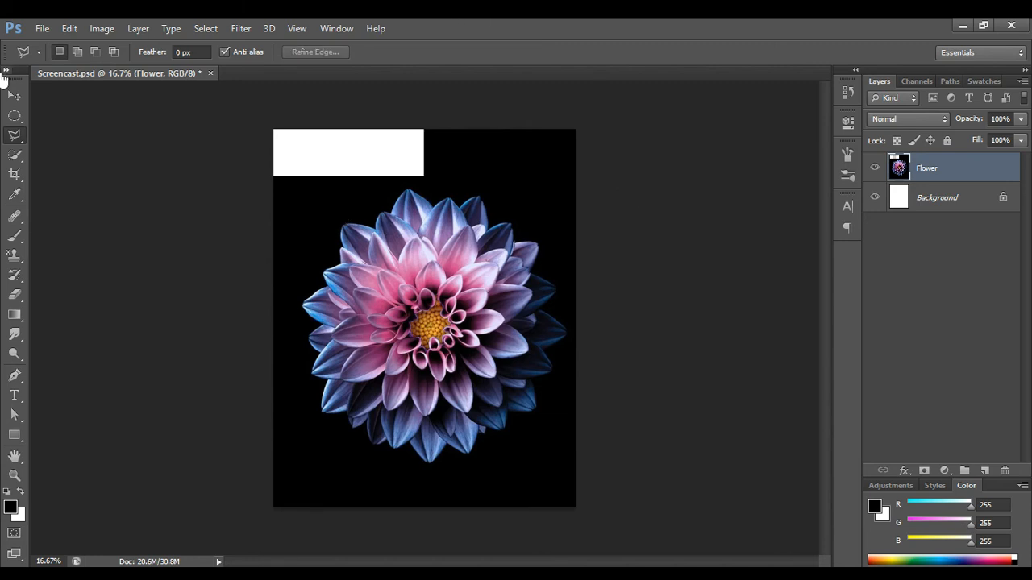
Trace the flower's upper and right petal edges with the Magnetic Lasso, close the selection through the flower's centre, and deselect.
left_click_drag(22, 126, 104, 164)
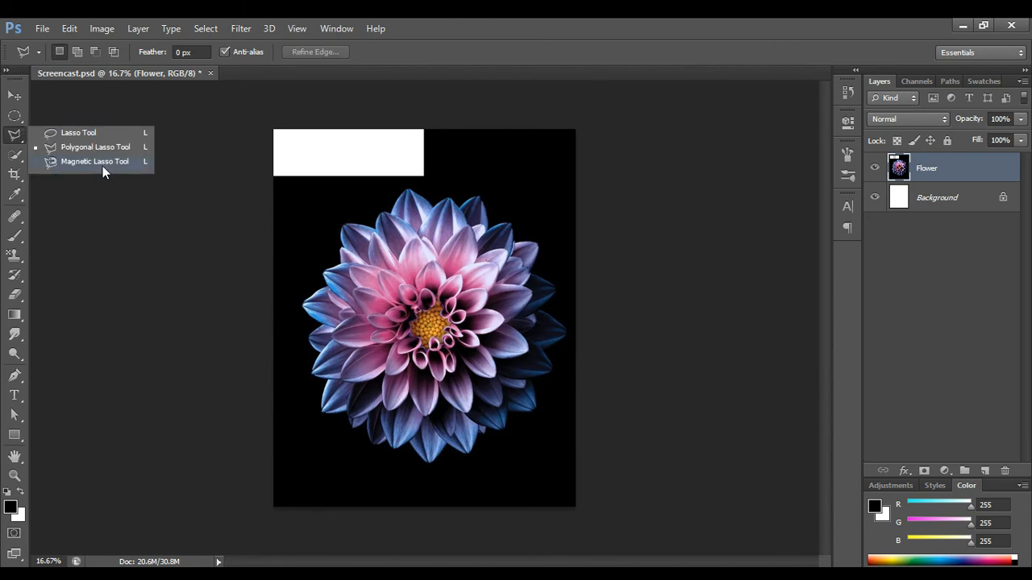
left_click(103, 164)
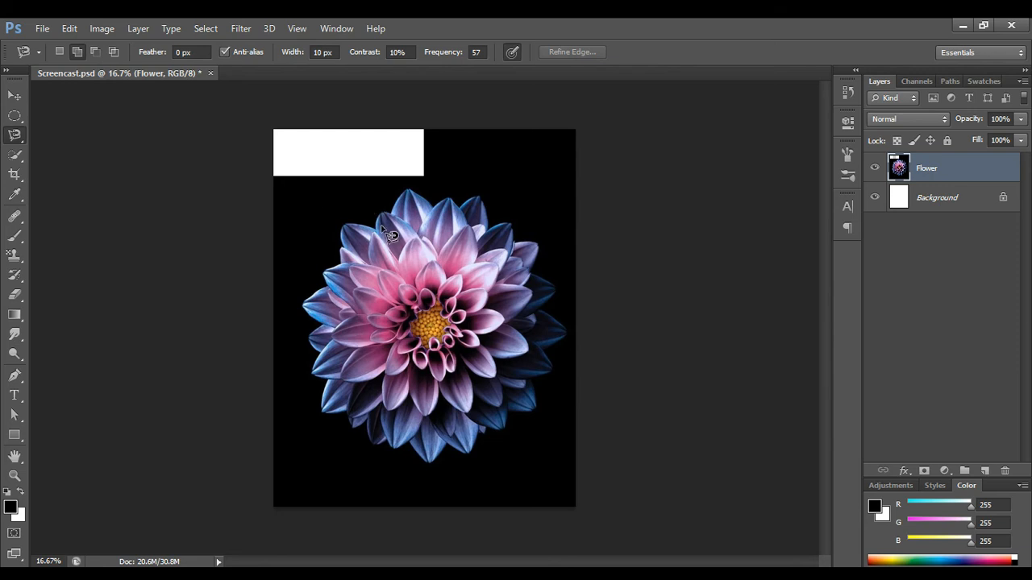
left_click(411, 191)
left_click(434, 207)
left_click(452, 199)
left_click(462, 208)
left_click(489, 230)
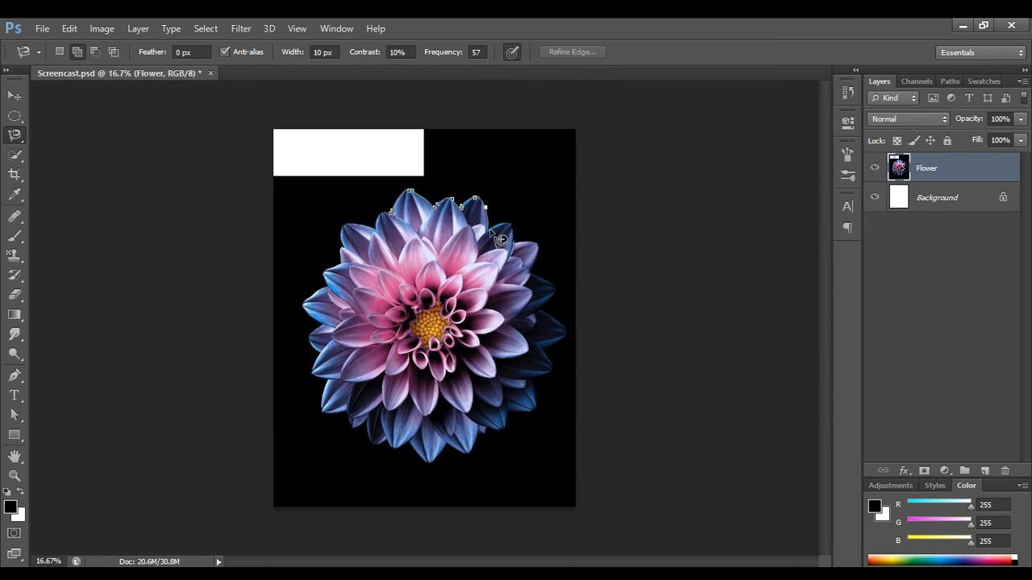
left_click(511, 229)
left_click(516, 244)
left_click(539, 249)
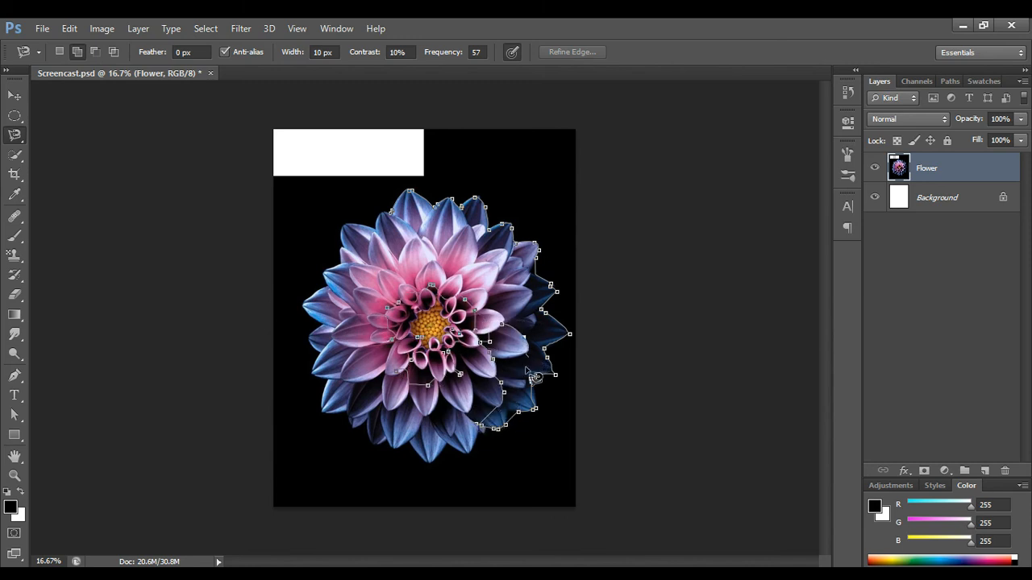
left_click(443, 293)
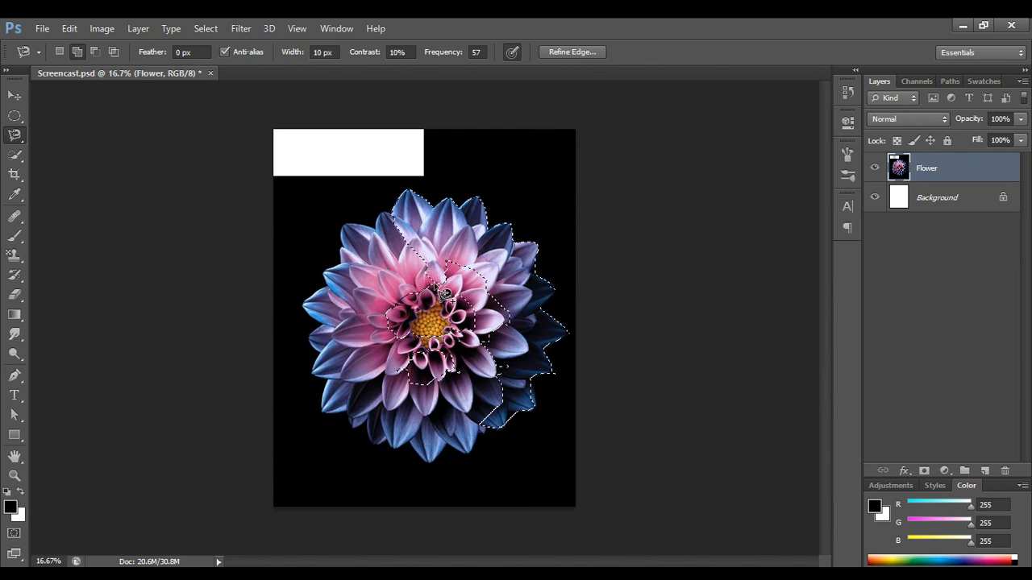
key("ctrl+d")
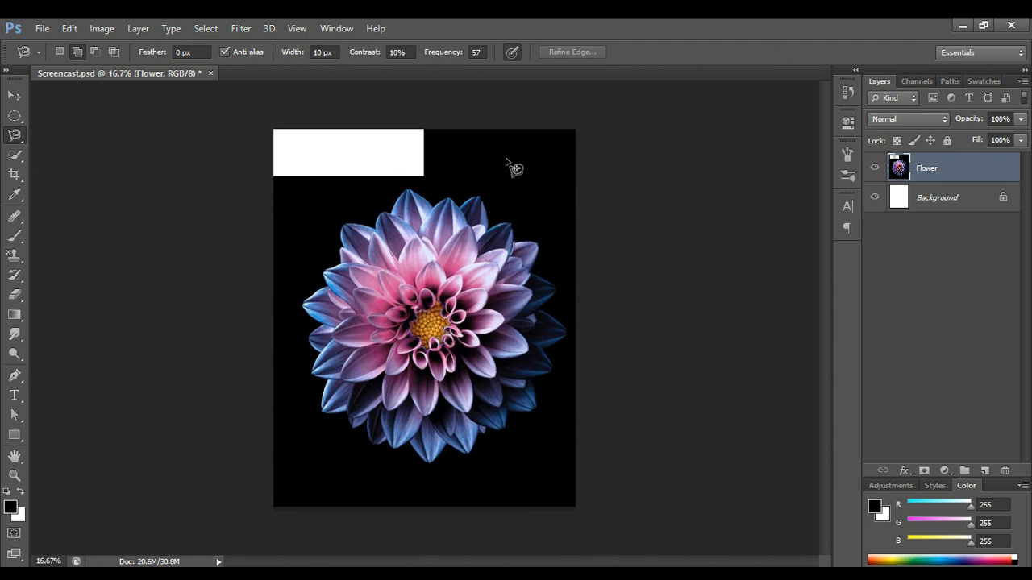
Select the black background around the flower with the Magic Wand.
left_click(22, 158)
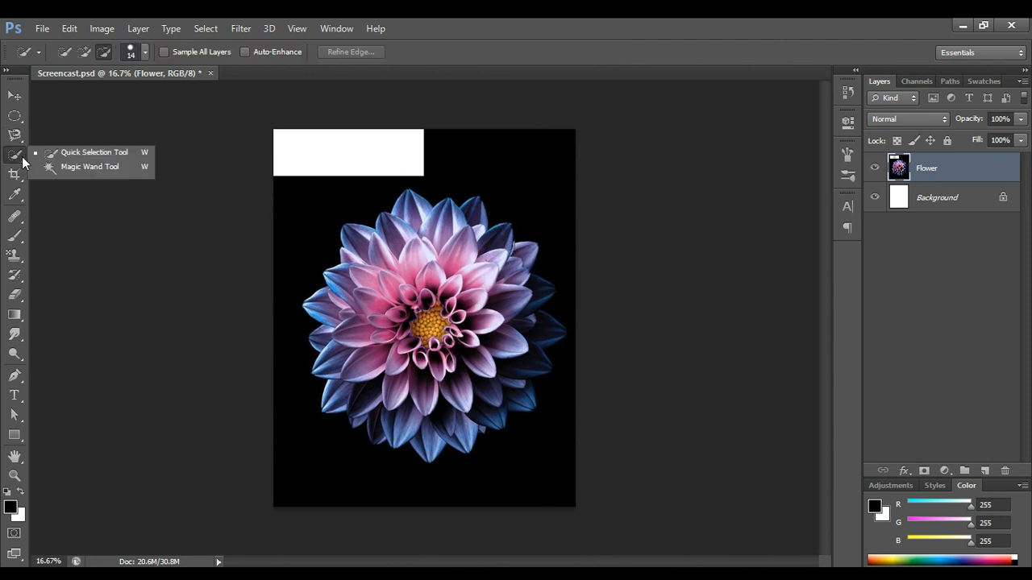
left_click(57, 166)
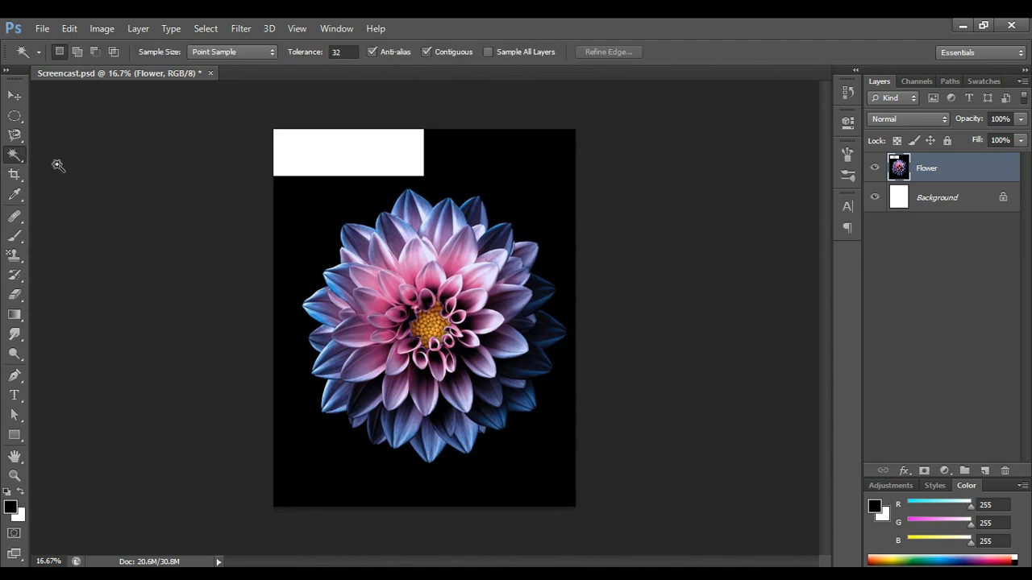
left_click(495, 163)
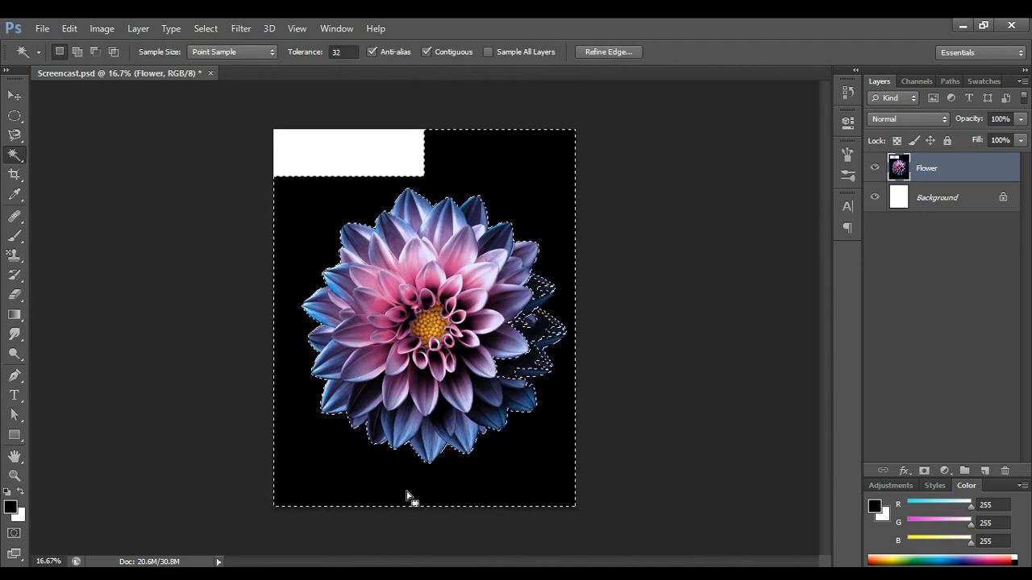
Set the Quick Selection brush size to 28 px and subtract the dark right-hand petals from the background selection.
left_click(67, 153)
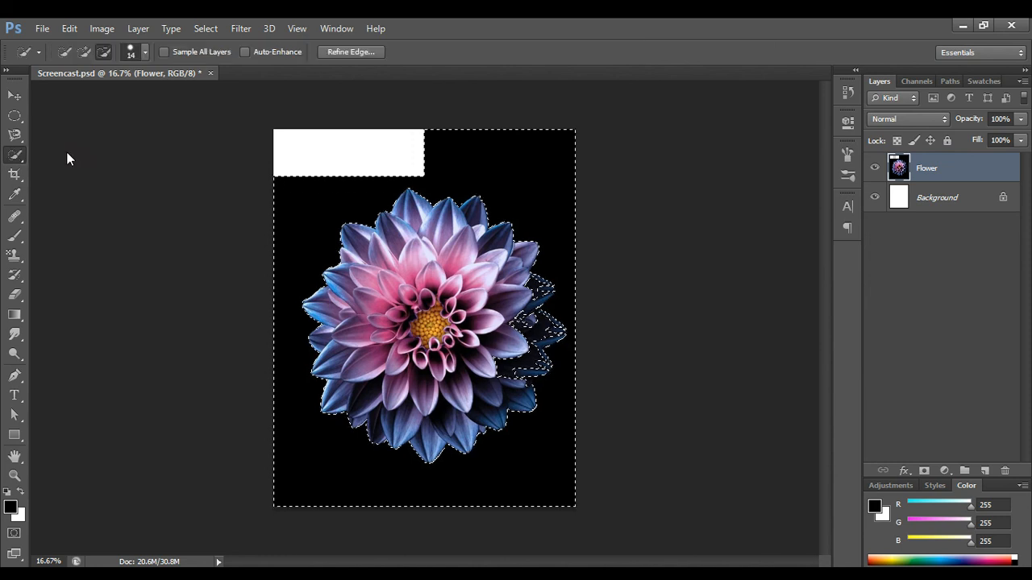
left_click(105, 52)
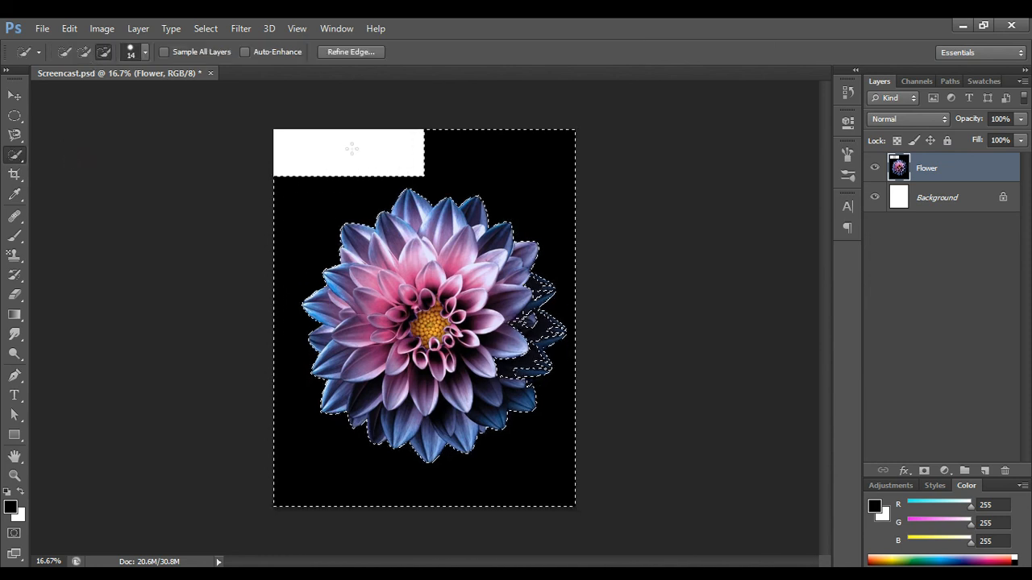
left_click(146, 53)
left_click(72, 96)
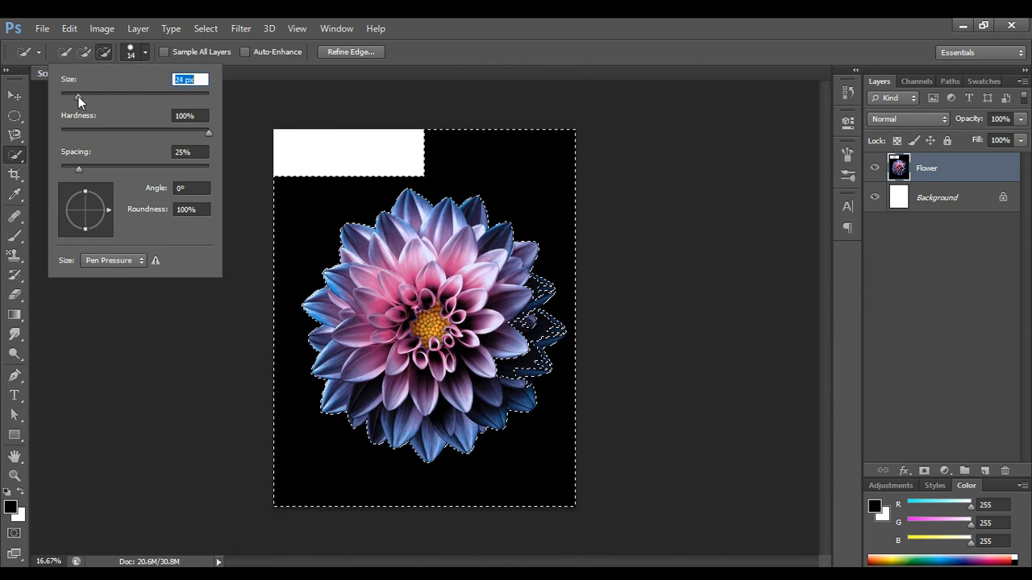
left_click_drag(78, 96, 81, 96)
key("Return")
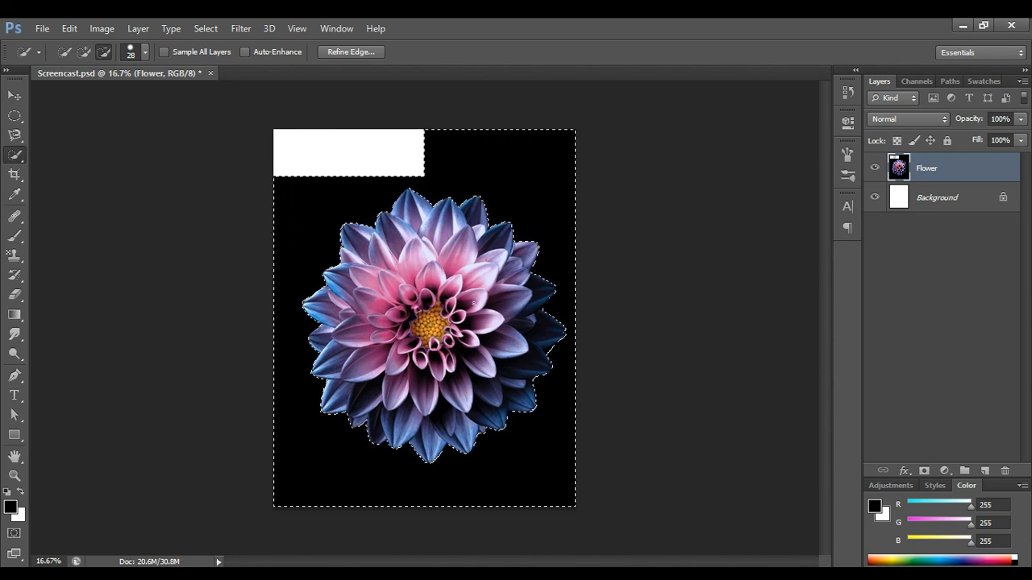
Delete the selected black background, deselect, and inspect the cut edges of the dark right-hand petals.
key("Delete")
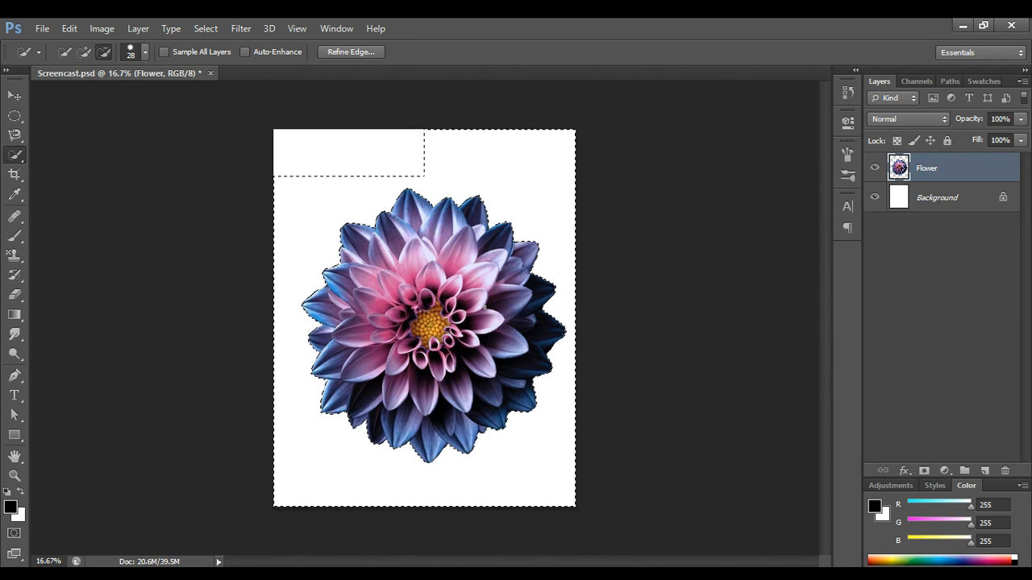
key("ctrl+d")
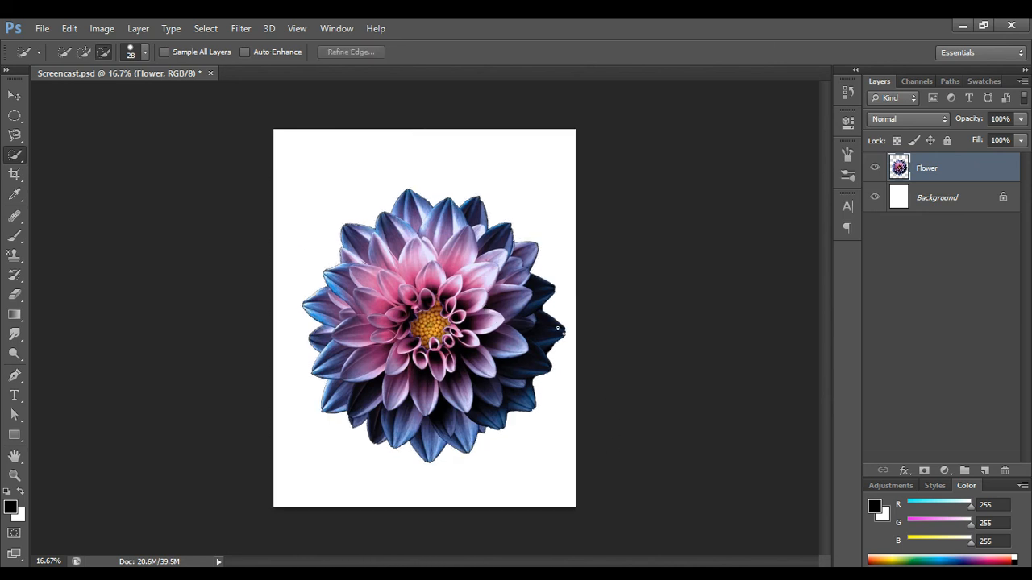
scroll(560, 405, "up", 3)
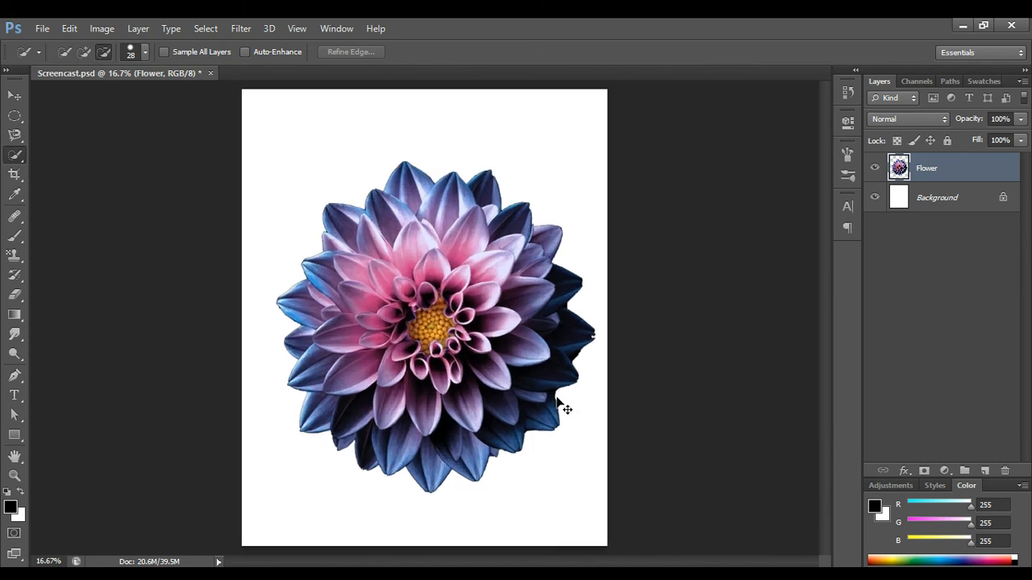
key("h")
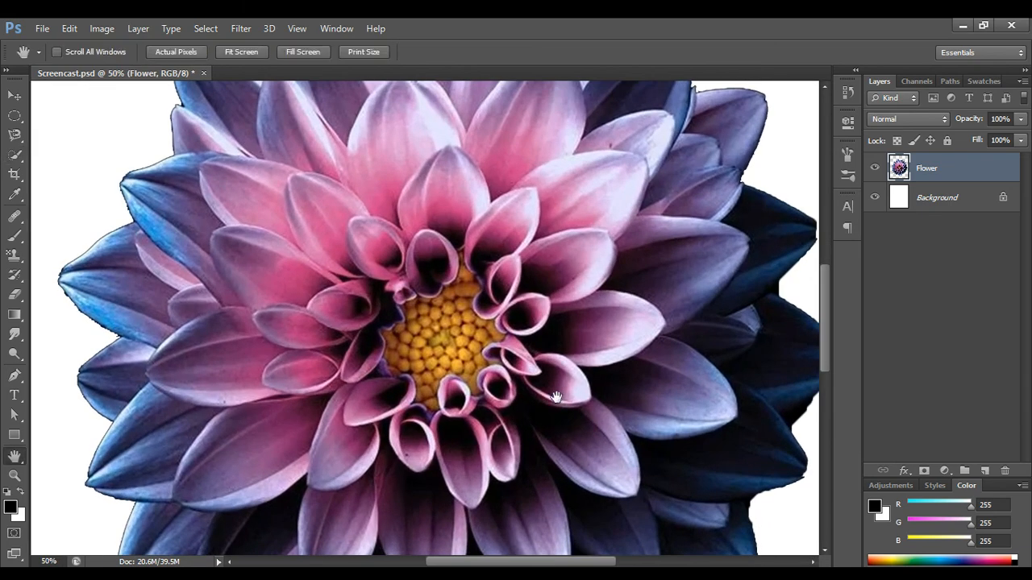
left_click_drag(556, 397, 309, 290)
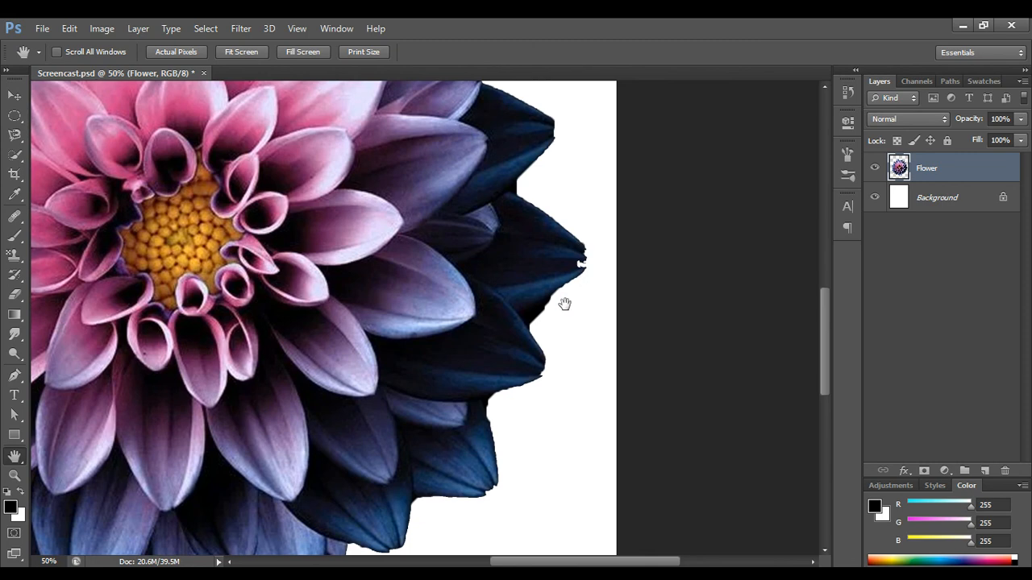
left_click_drag(466, 466, 631, 350)
Undo the deselection and the deletion of the black background.
key("ctrl+minus")
key("ctrl+minus")
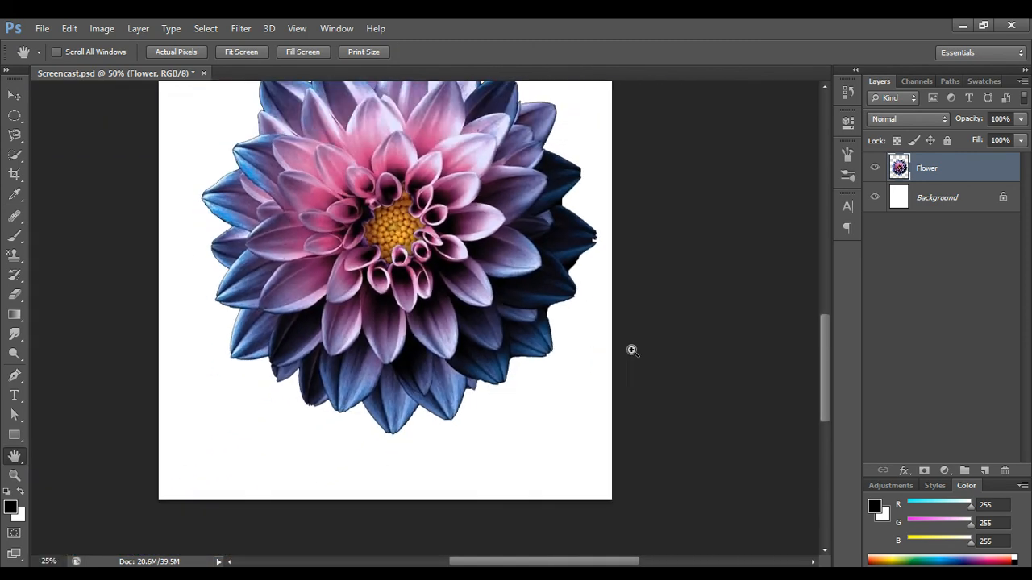
key("ctrl+minus")
key("ctrl+minus")
key("ctrl+h")
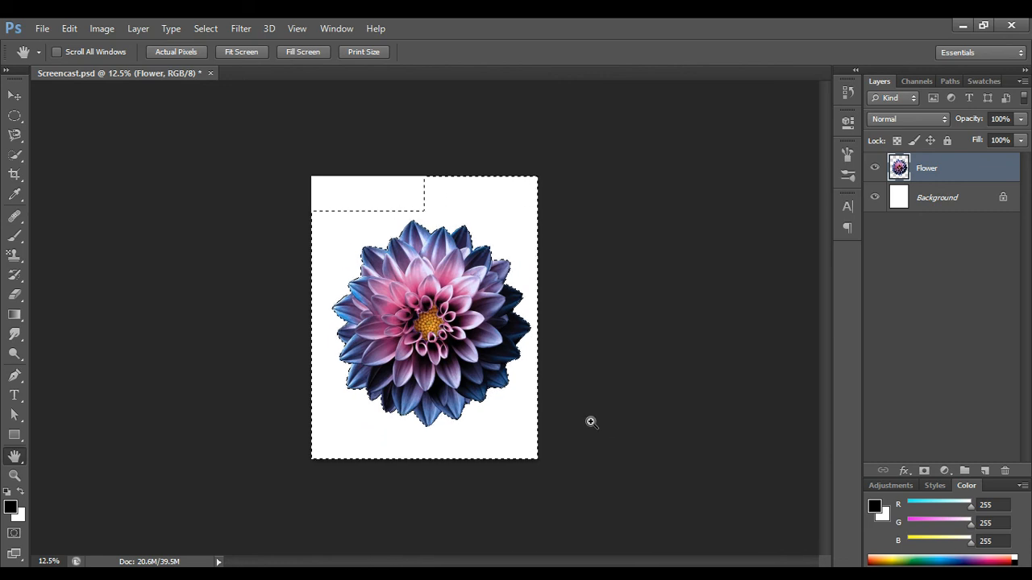
key("alt+BackSpace")
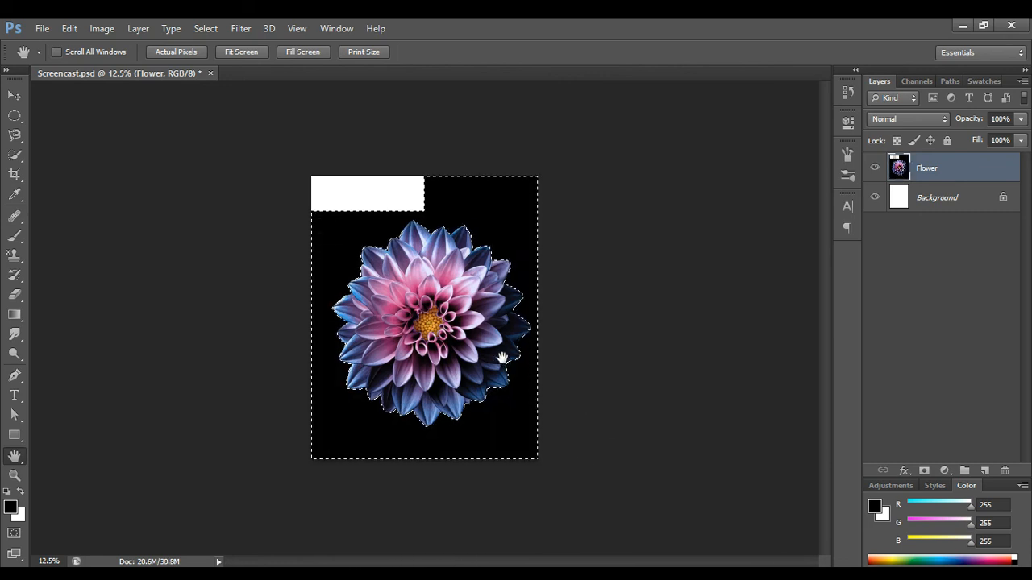